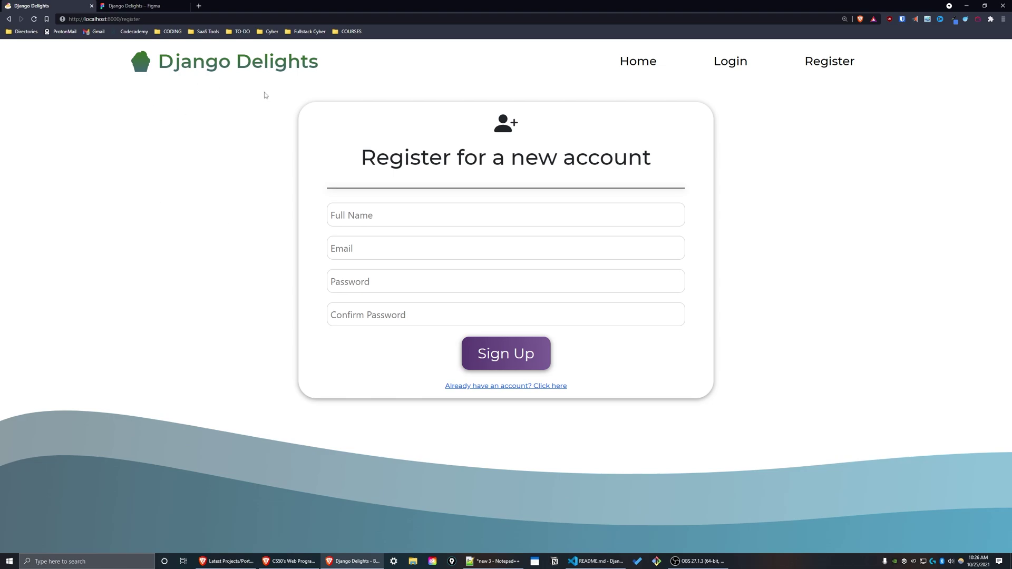
Fill in the full name, email, password and confirm password fields for a new account.
left_click(393, 209)
key("Tab")
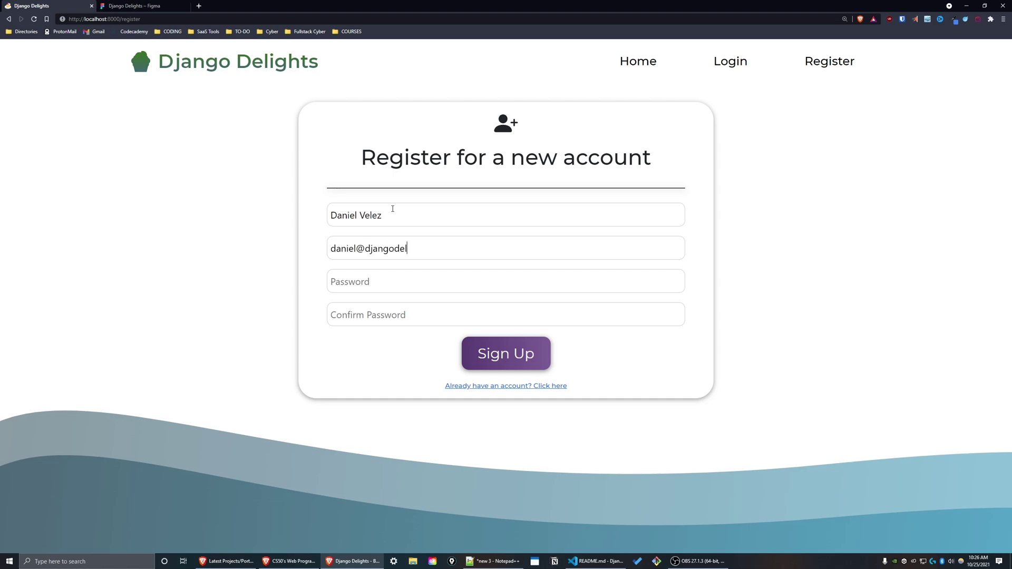
key("Tab")
type("a")
key("Tab")
type("a")
left_click(485, 360)
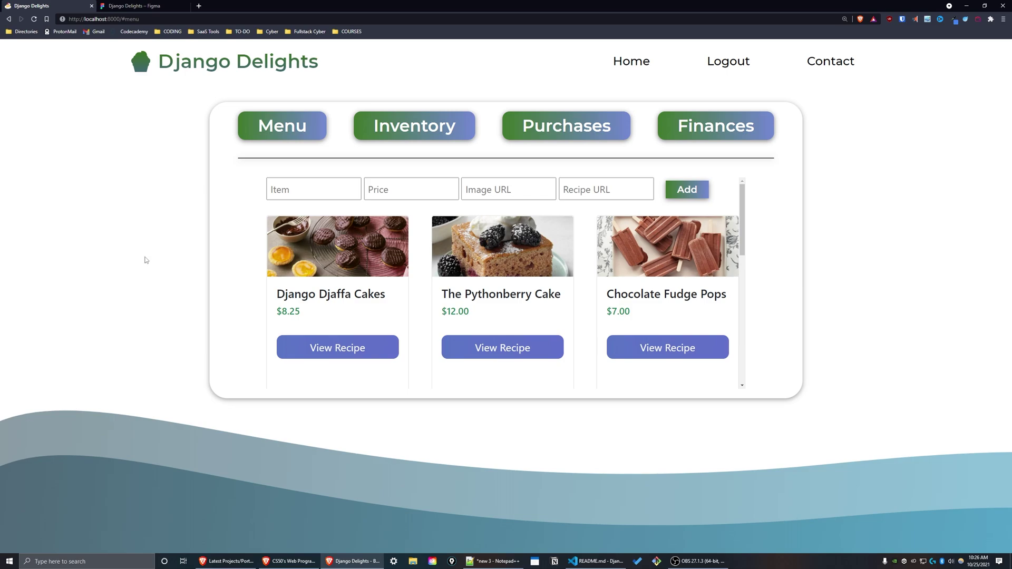
Review the Figma page designs, then back in the app enlarge the Django Djaffa Cakes photo.
left_click(134, 6)
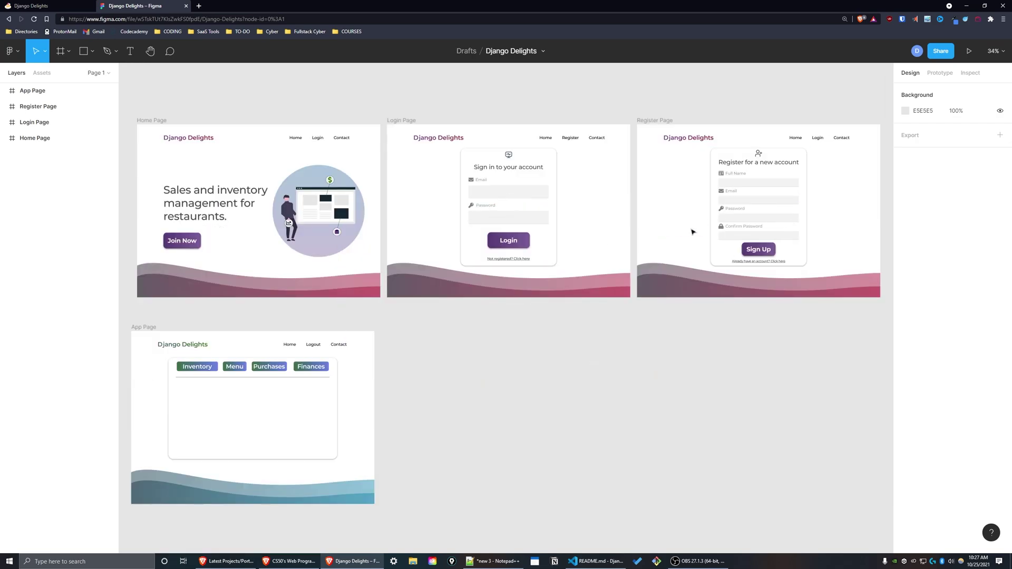
scroll(258, 333, "down", 2)
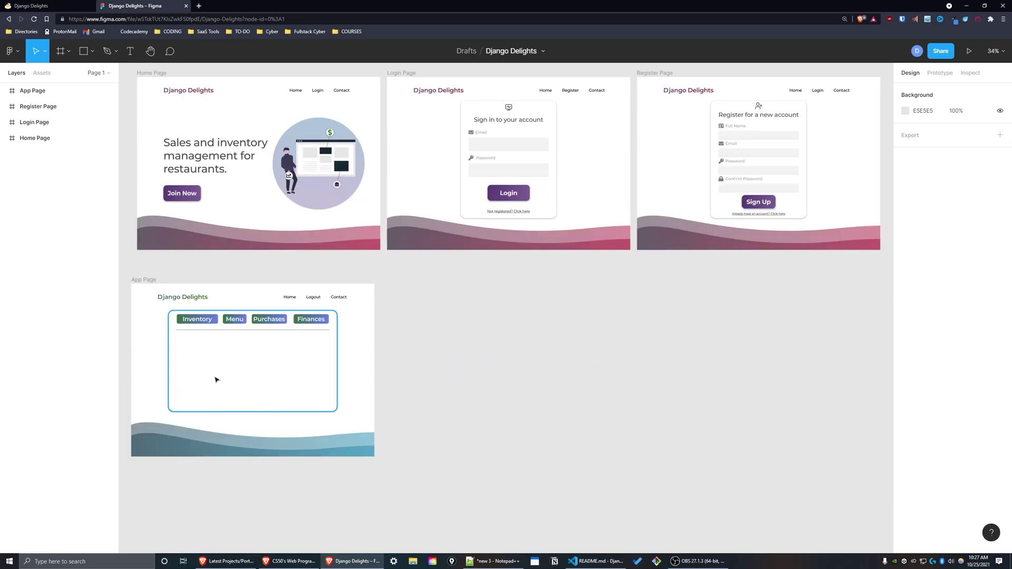
key("ctrl+Tab")
left_click(293, 266)
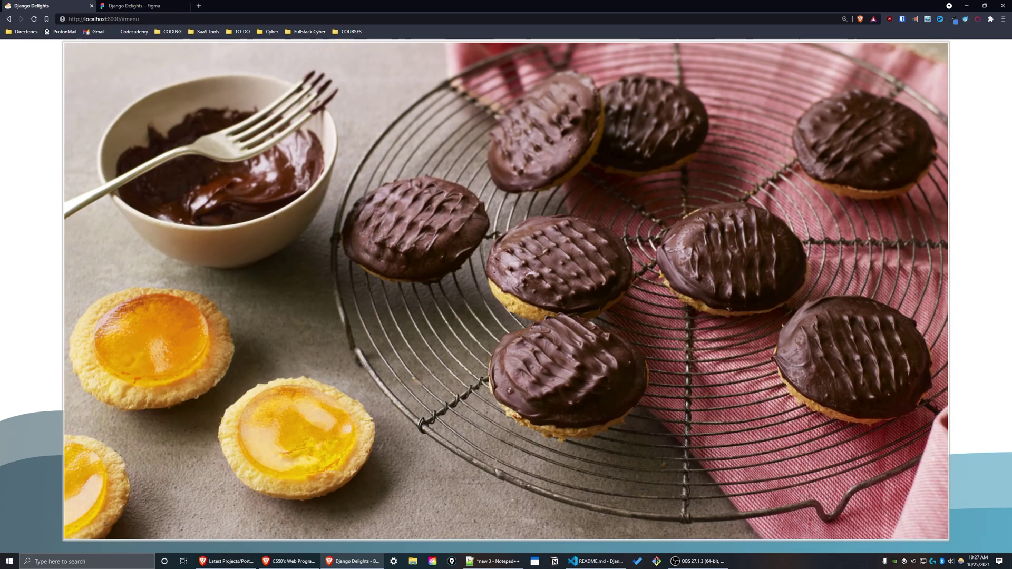
Close the enlarged cake photo and scroll the menu to Key Lime Pies, Gourmet Cannoli and Chocolate Torte.
left_click(147, 505)
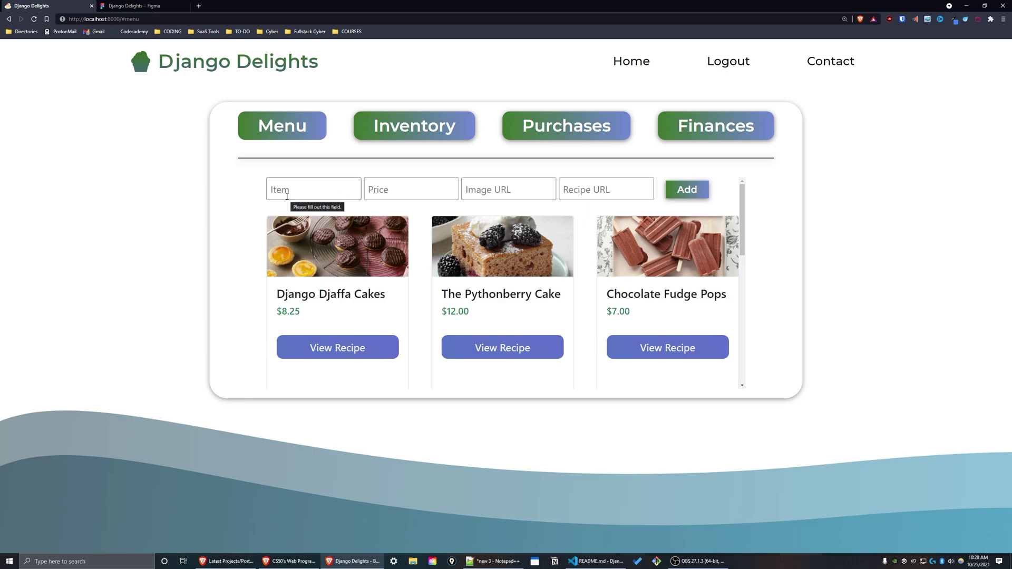
left_click_drag(743, 207, 755, 203)
Open the Django Djaffa Cakes recipe and review its Jaffa Cakes instructions in a new tab.
left_click(344, 347)
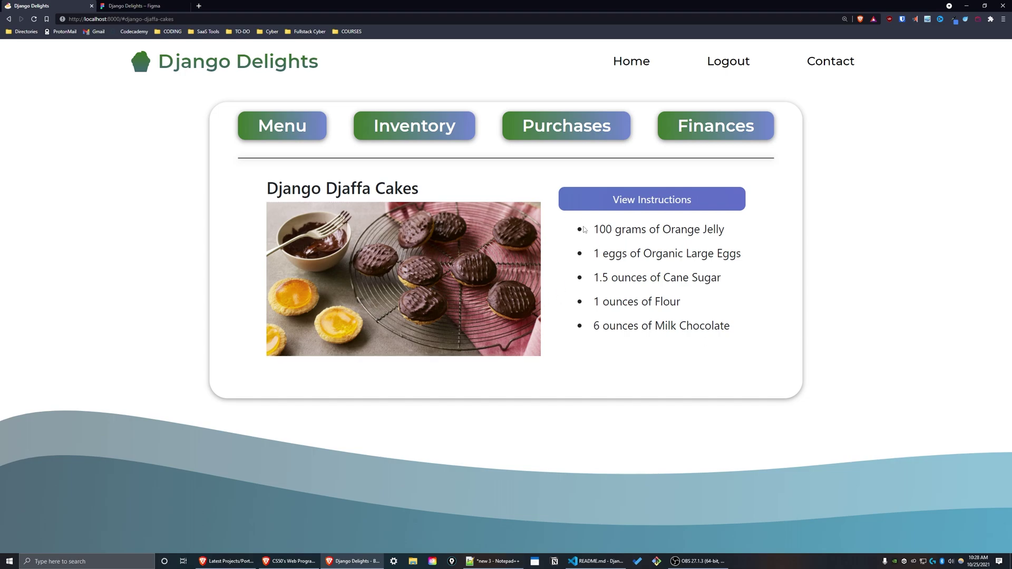
right_click(579, 207)
left_click(591, 210)
left_click(140, 5)
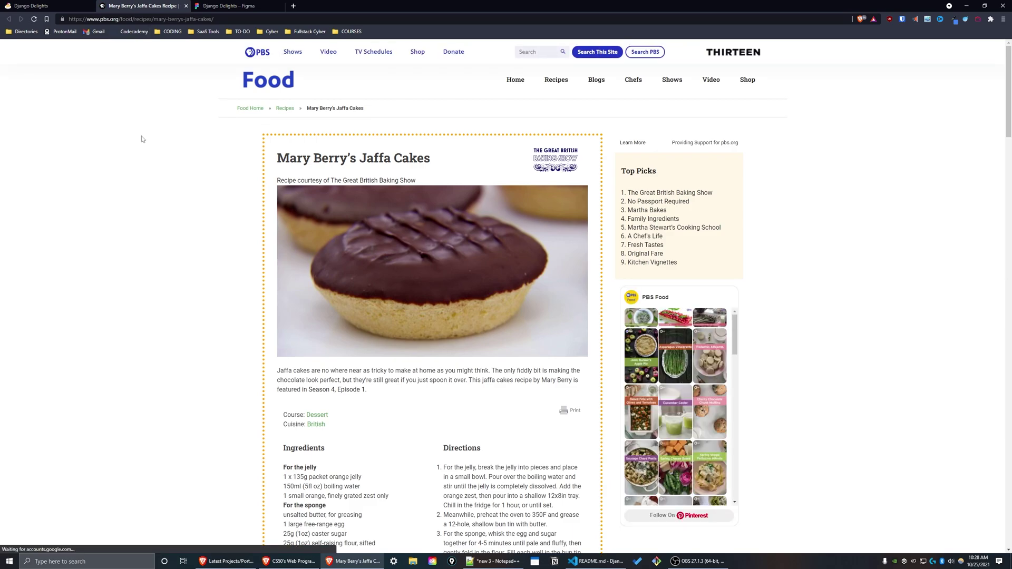
scroll(136, 137, "down", 5)
scroll(136, 137, "up", 5)
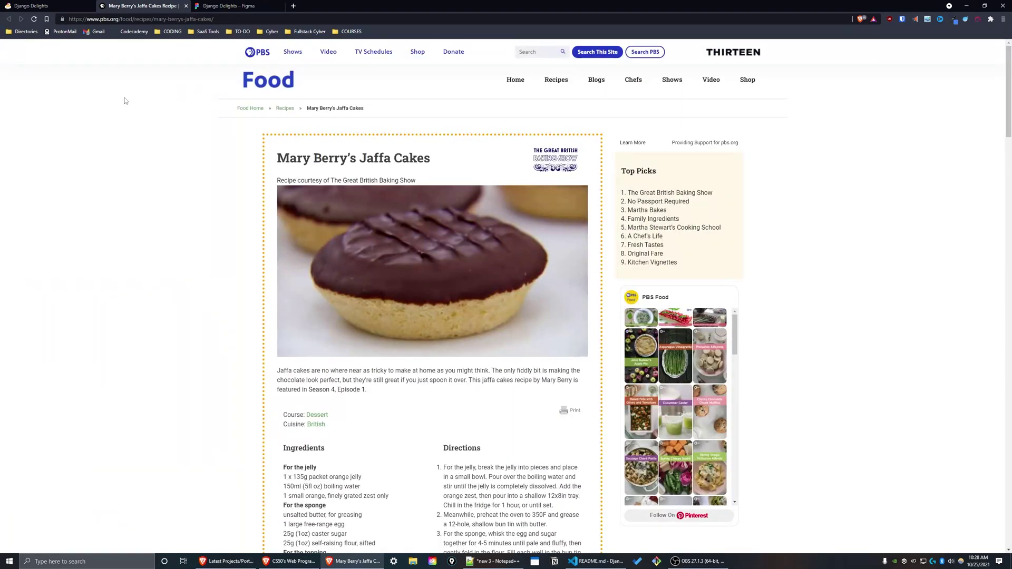
key("ctrl+w")
Open the Chocolate Torte recipe and view its Great British Chefs instructions in a new tab.
scroll(752, 236, "down", 1)
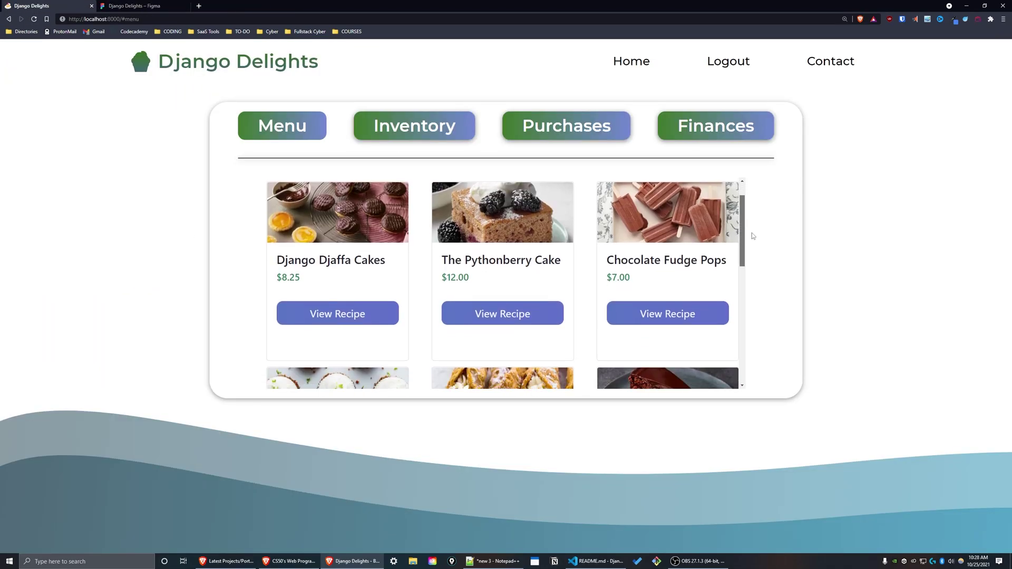
scroll(753, 253, "down", 3)
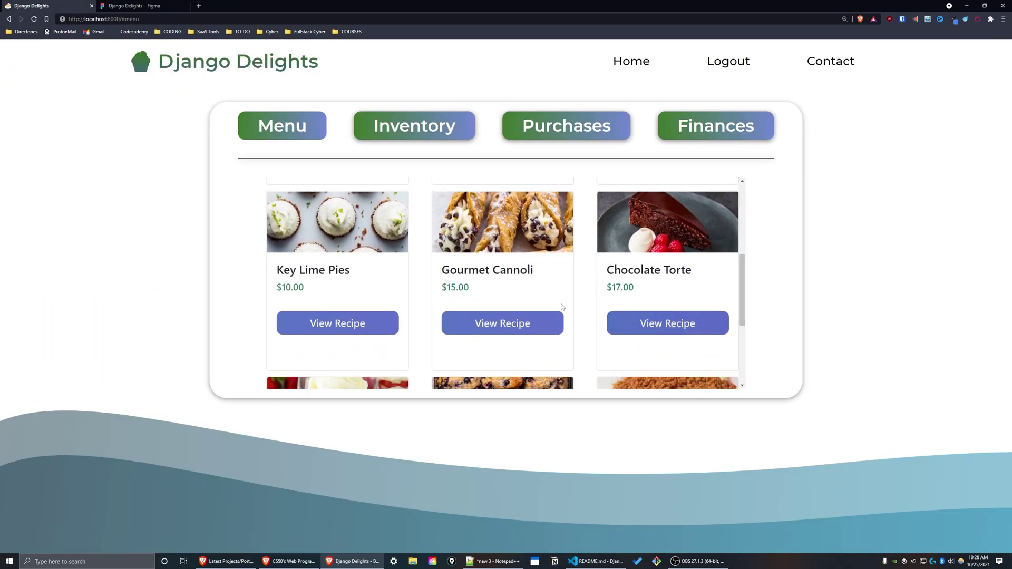
left_click(651, 324)
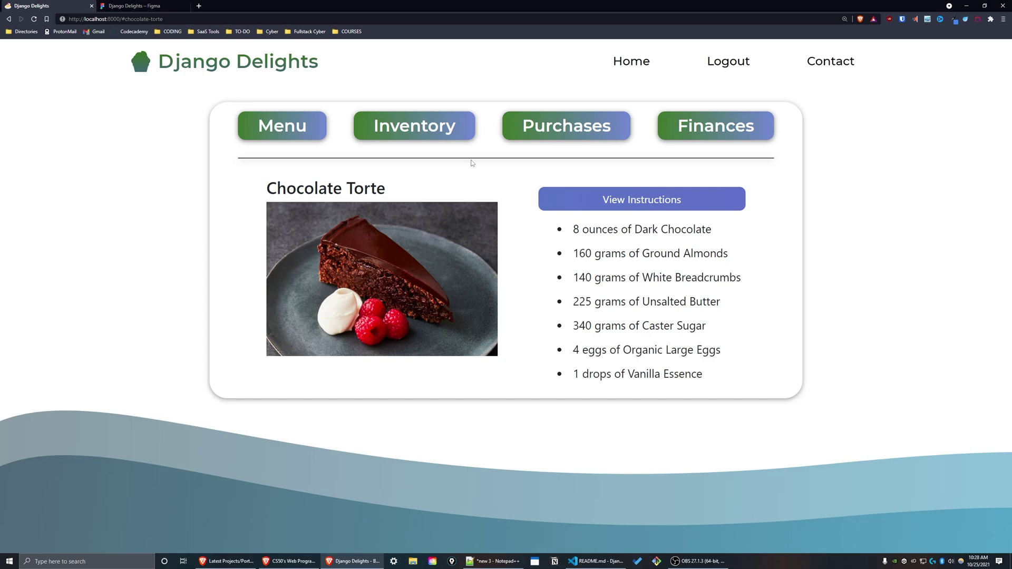
right_click(549, 200)
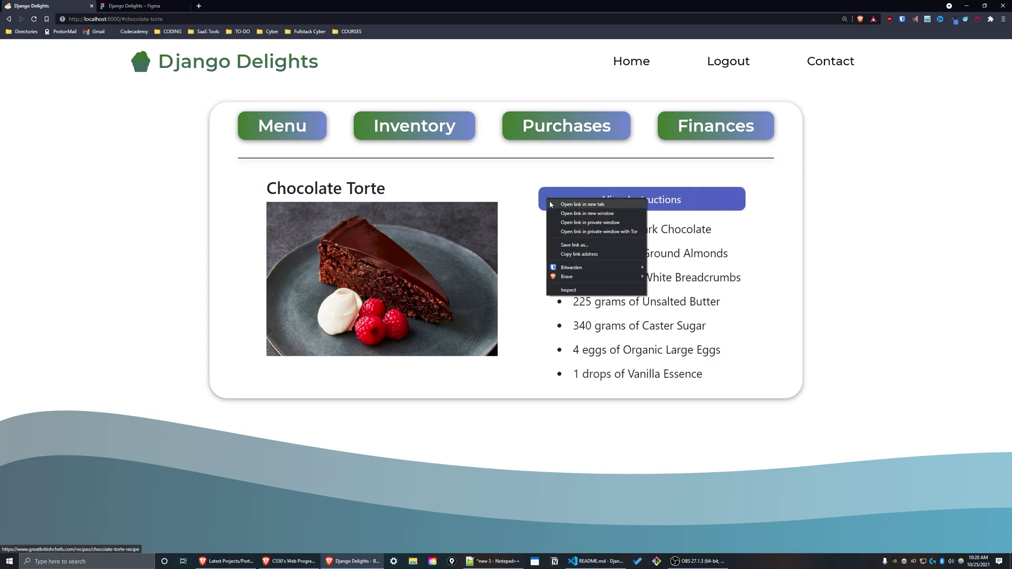
left_click(582, 204)
left_click(140, 6)
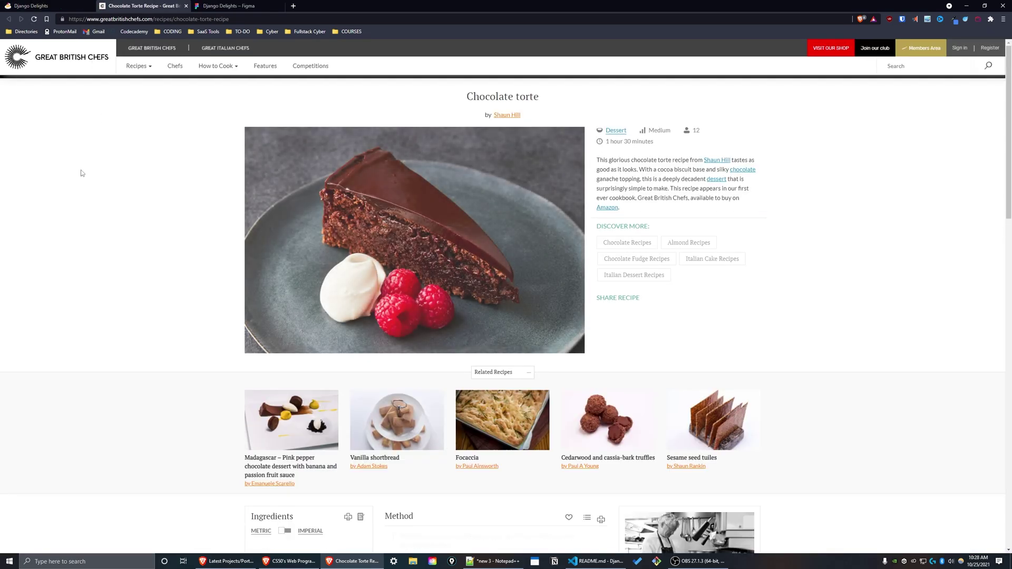
scroll(569, 254, "down", 12)
scroll(318, 269, "up", 1)
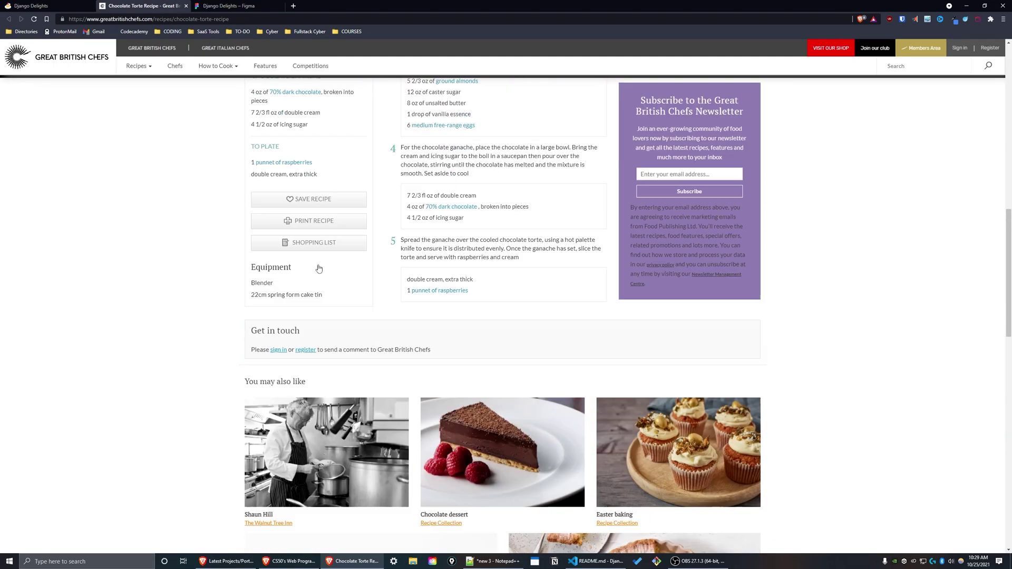
scroll(318, 269, "up", 10)
key("ctrl+shift+Tab")
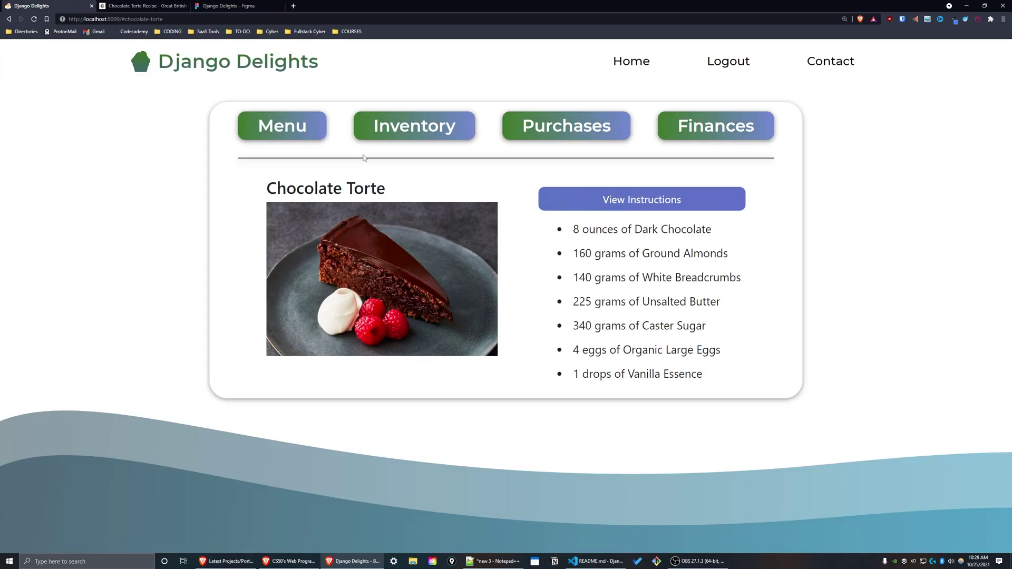
Return to the menu, then copy the Caramel cake photo's address on delicious.com.au.
left_click(280, 129)
left_click(307, 190)
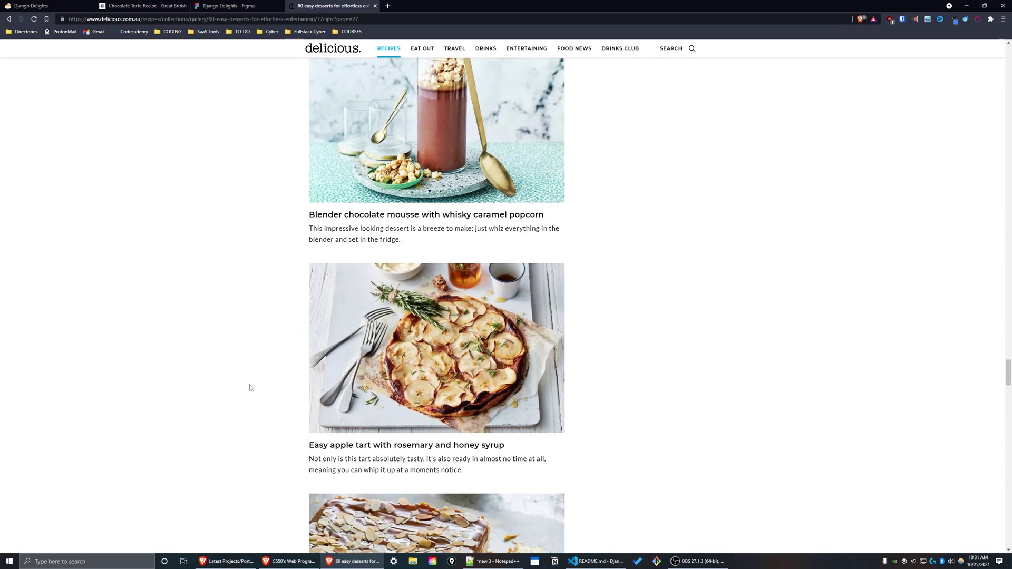
scroll(255, 366, "down", 6)
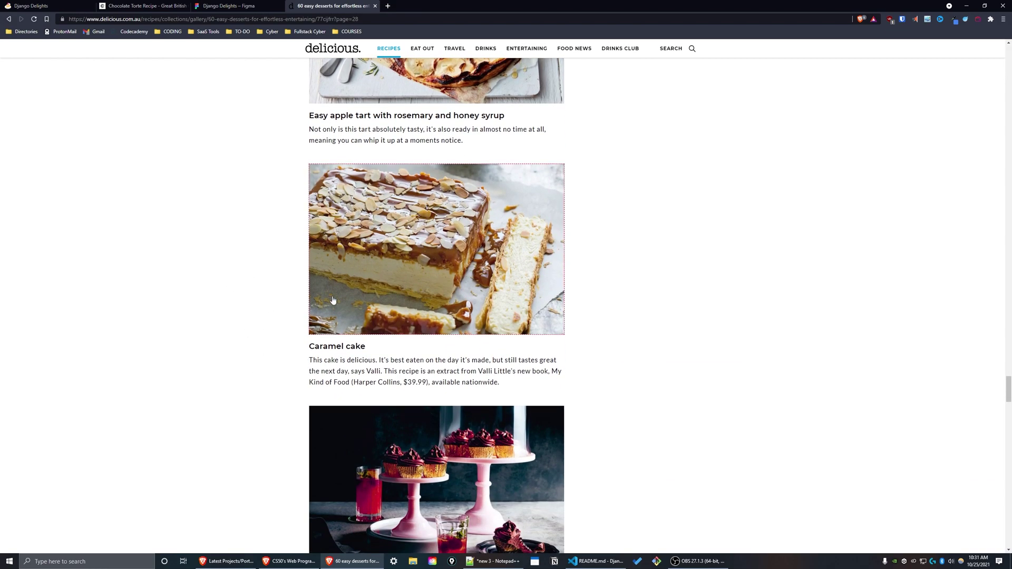
left_click(403, 288)
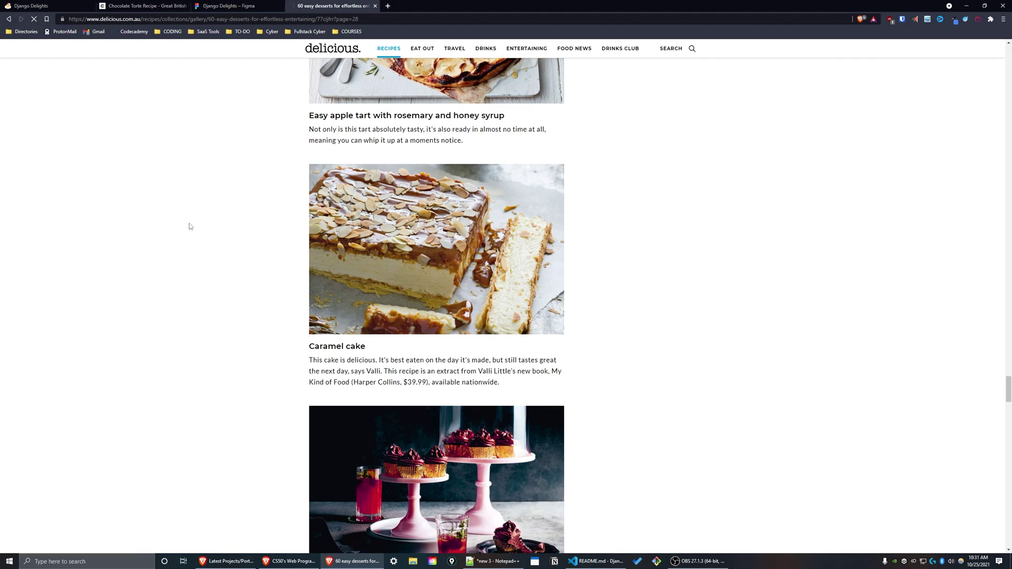
right_click(365, 282)
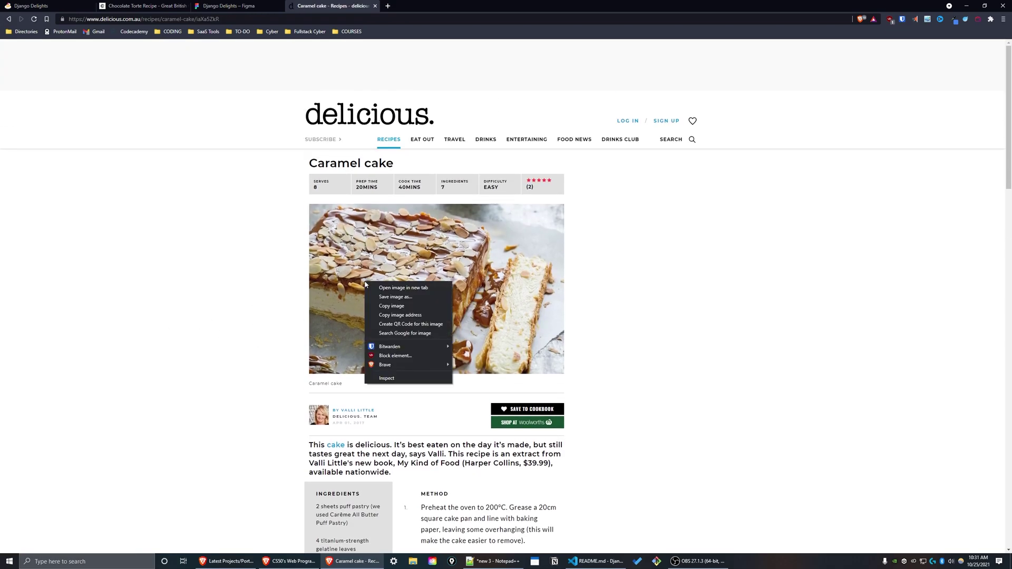
left_click(394, 315)
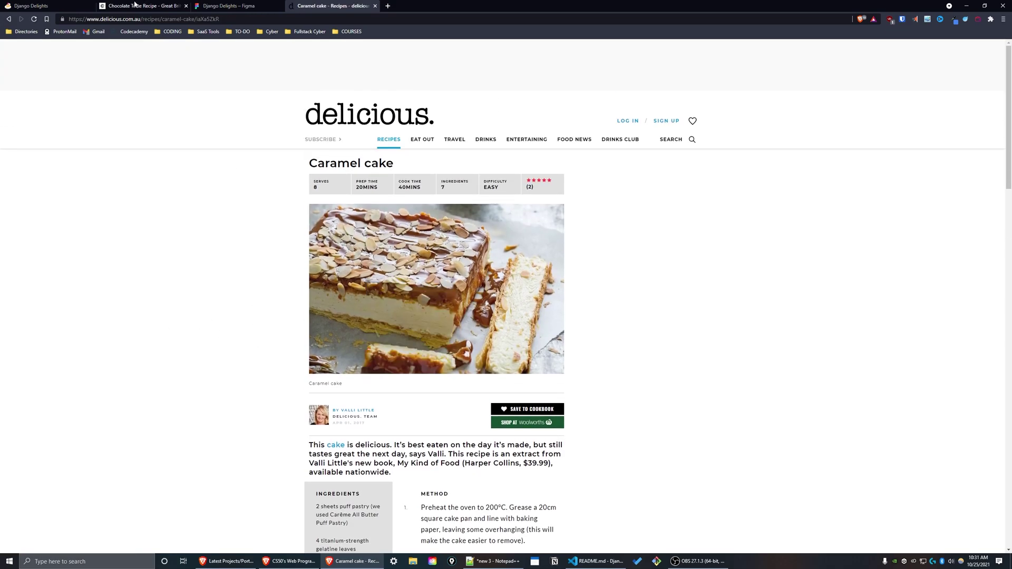
Paste the Caramel cake photo address and recipe page URL into the new item's Image and Recipe URL fields.
key("ctrl+1")
left_click(607, 190)
left_click(502, 187)
key("ctrl+v")
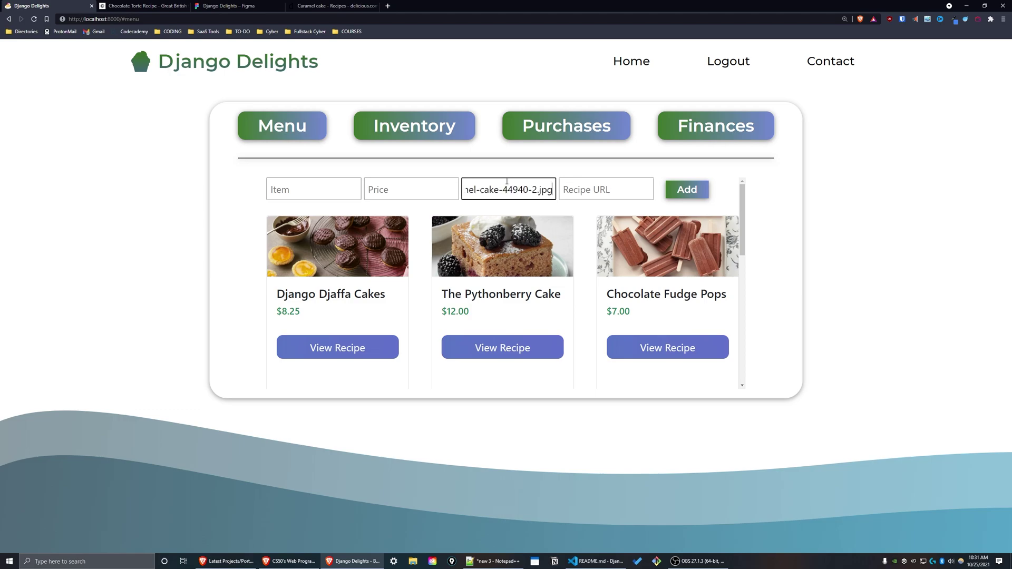
left_click(332, 5)
left_click(161, 18)
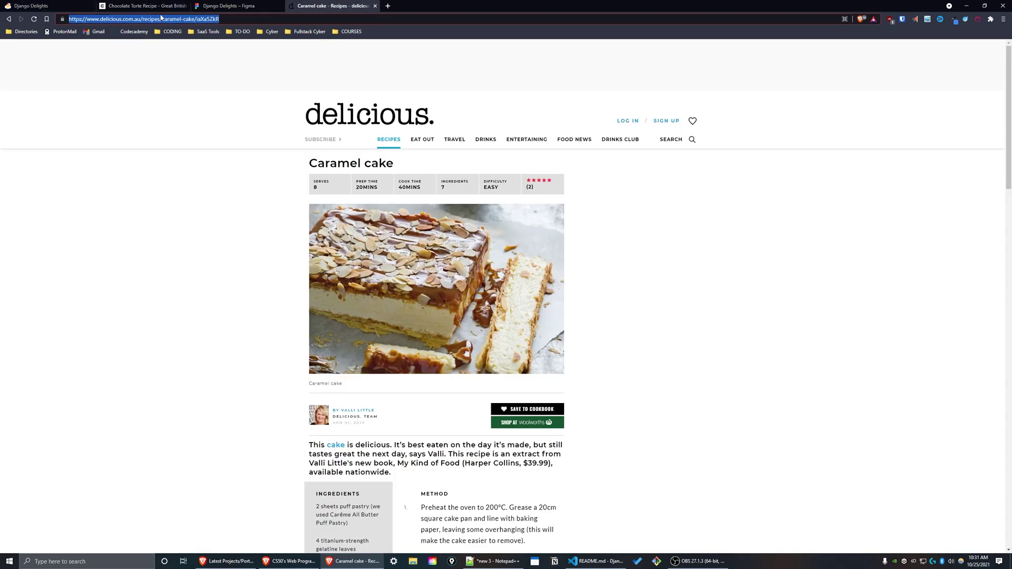
key("ctrl+c")
key("ctrl+1")
left_click(577, 180)
key("ctrl+v")
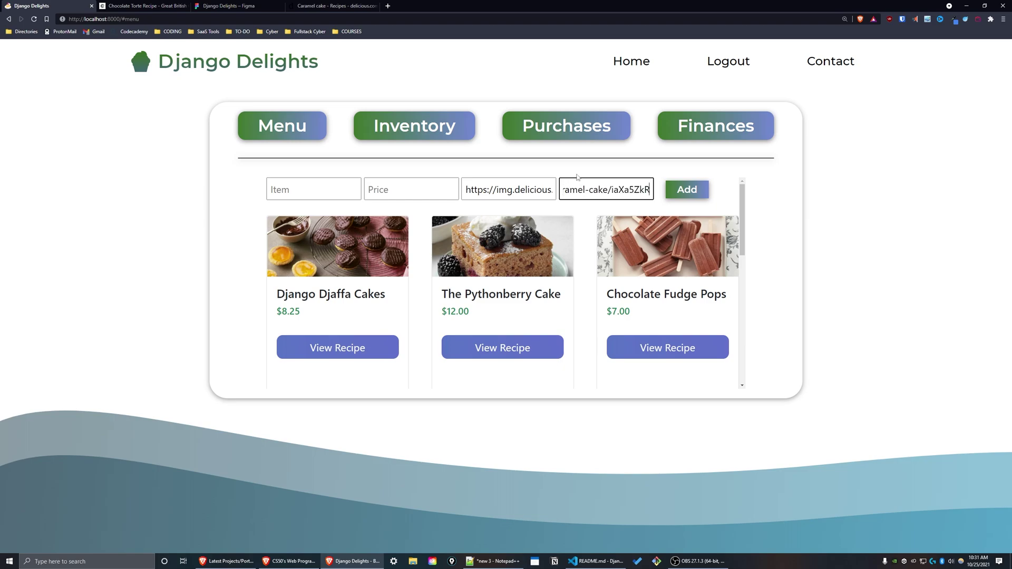
left_click(332, 5)
key("ctrl+1")
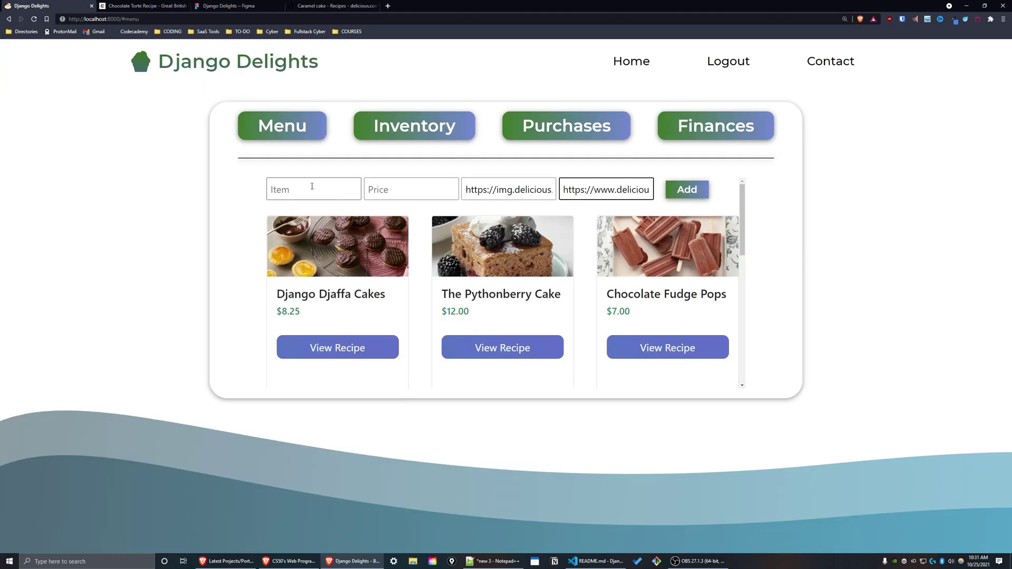
Name the item 'Caramel Cake' with price 15 and add it to the menu.
left_click(312, 186)
type("Caramel Cak")
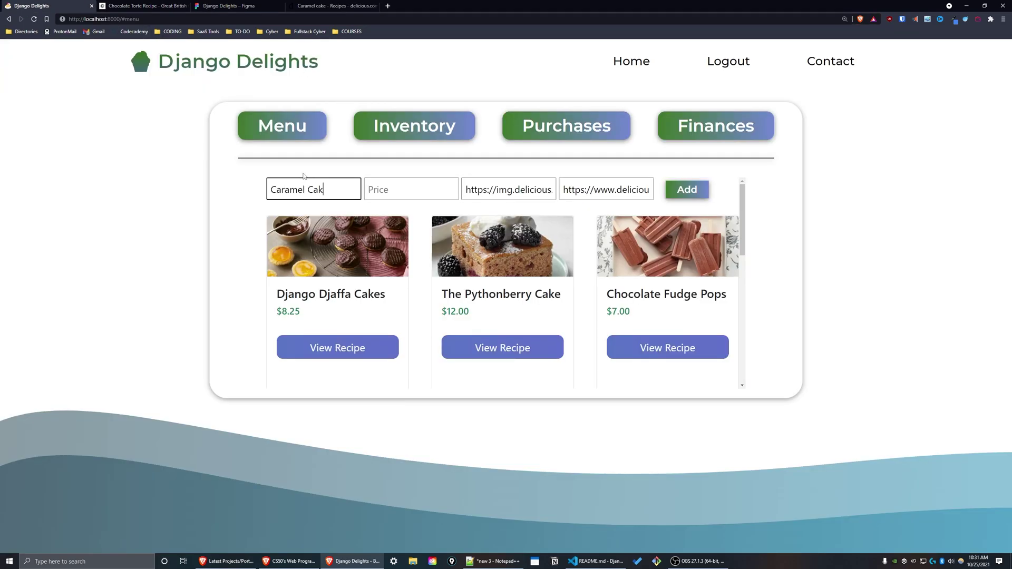
type("e")
key("Tab")
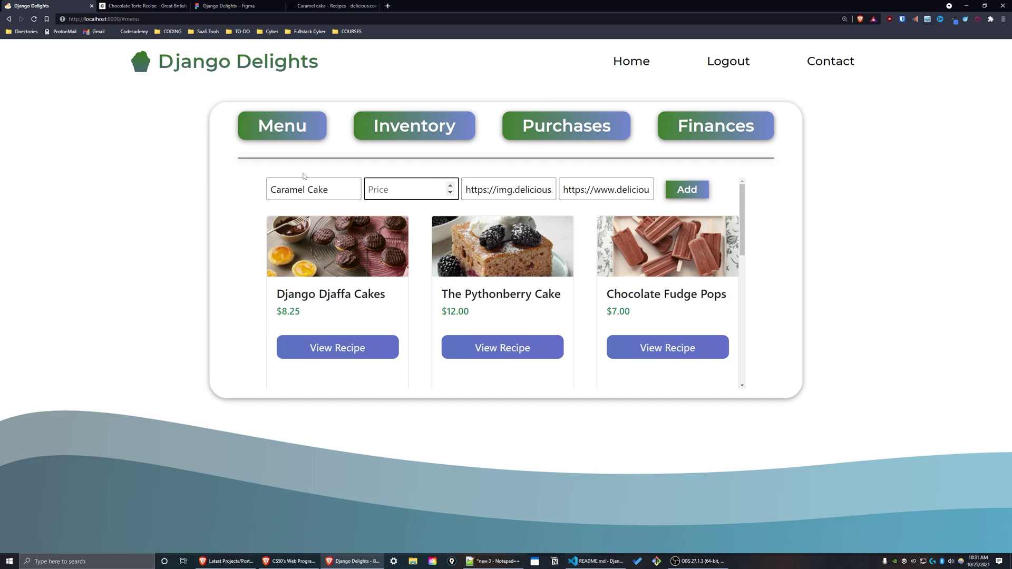
type("15")
left_click(692, 197)
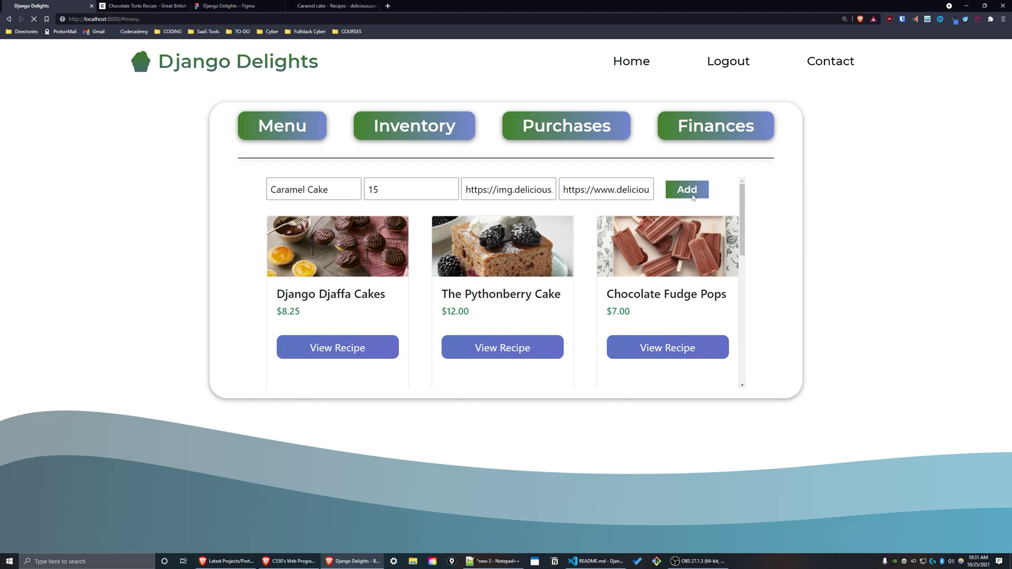
scroll(743, 237, "down", 2)
left_click_drag(743, 237, 774, 386)
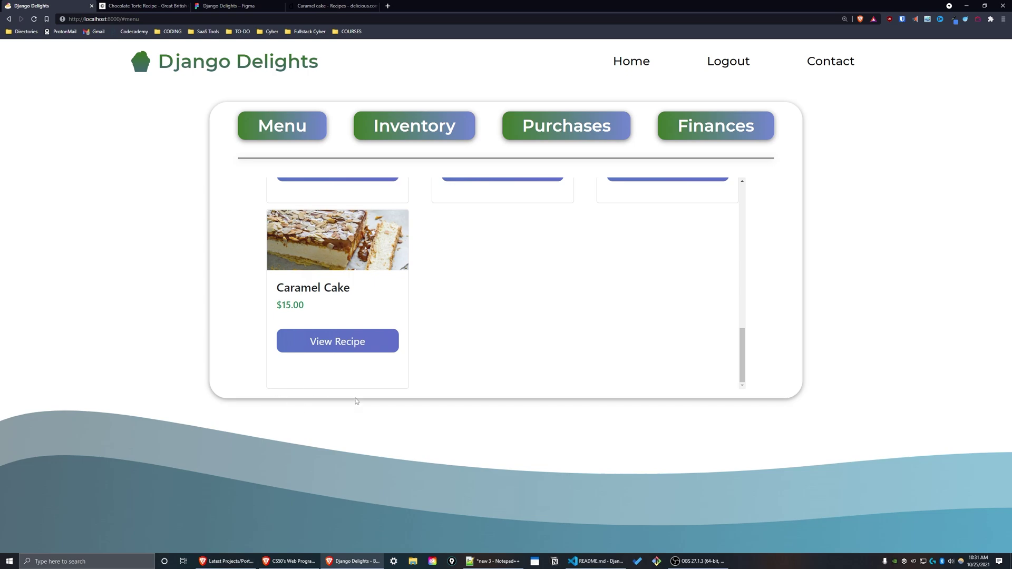
scroll(348, 263, "up", 10)
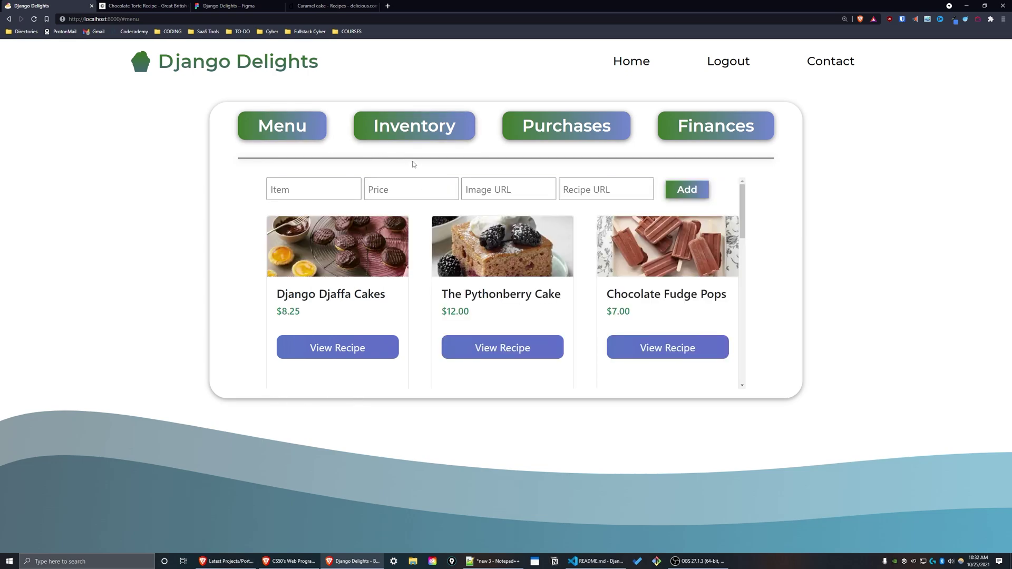
Open the Inventory page and scroll through the ingredient stock list.
left_click(428, 136)
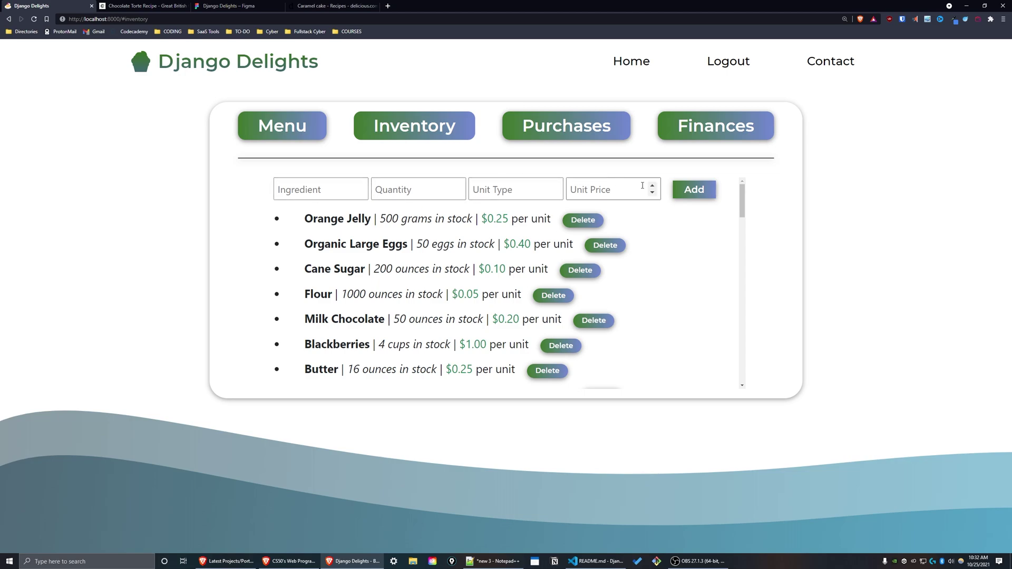
left_click_drag(653, 219, 736, 203)
left_click(727, 222)
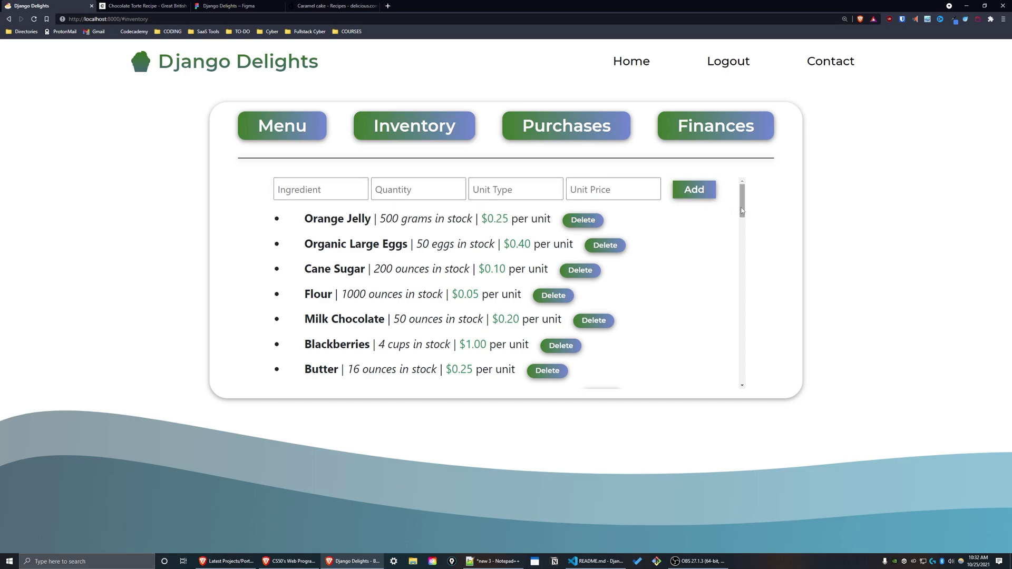
left_click_drag(742, 211, 746, 207)
scroll(745, 205, "down", 1)
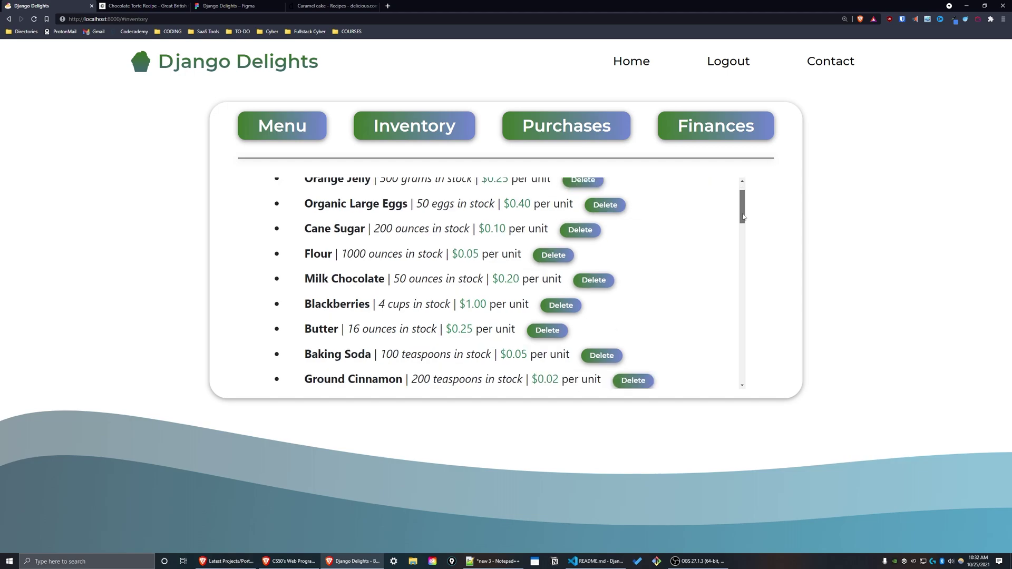
scroll(746, 210, "up", 1)
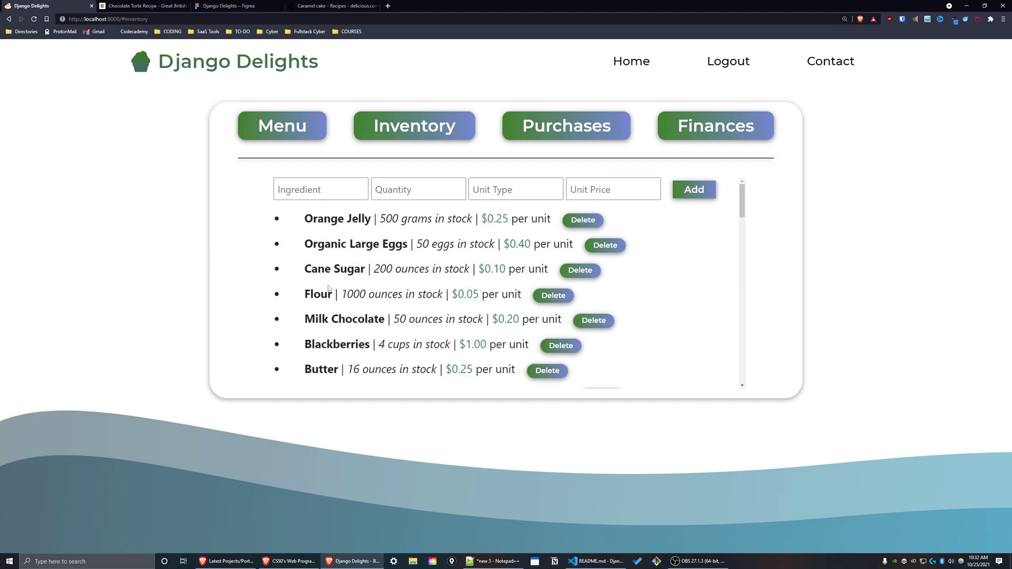
scroll(327, 288, "down", 15)
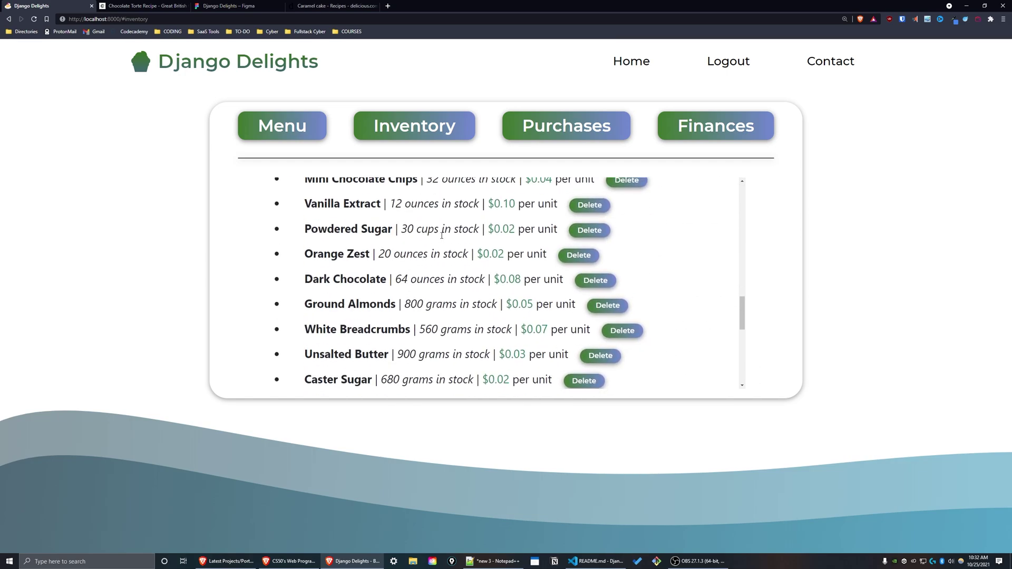
scroll(441, 236, "down", 5)
scroll(466, 320, "up", 10)
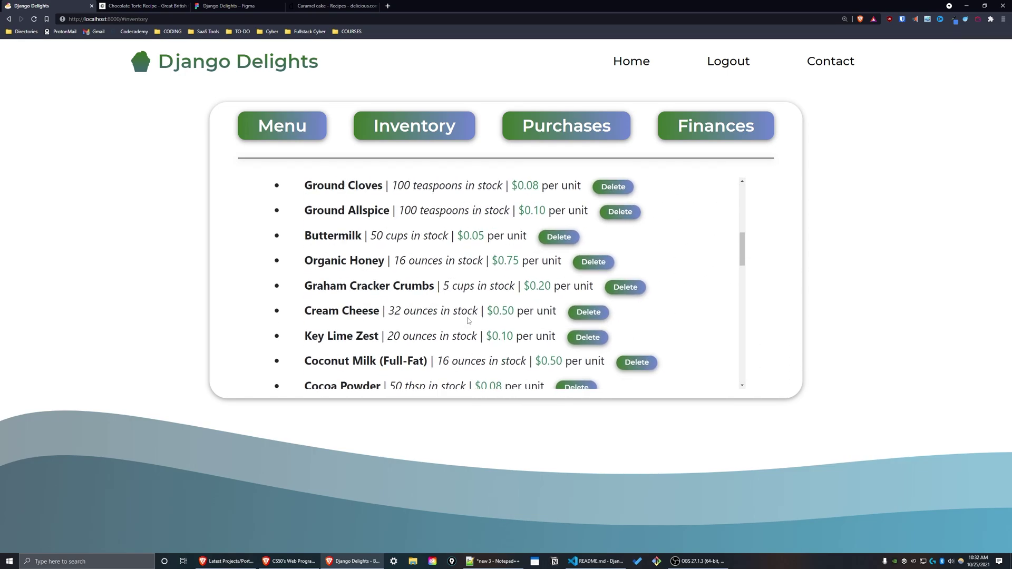
scroll(467, 320, "up", 1)
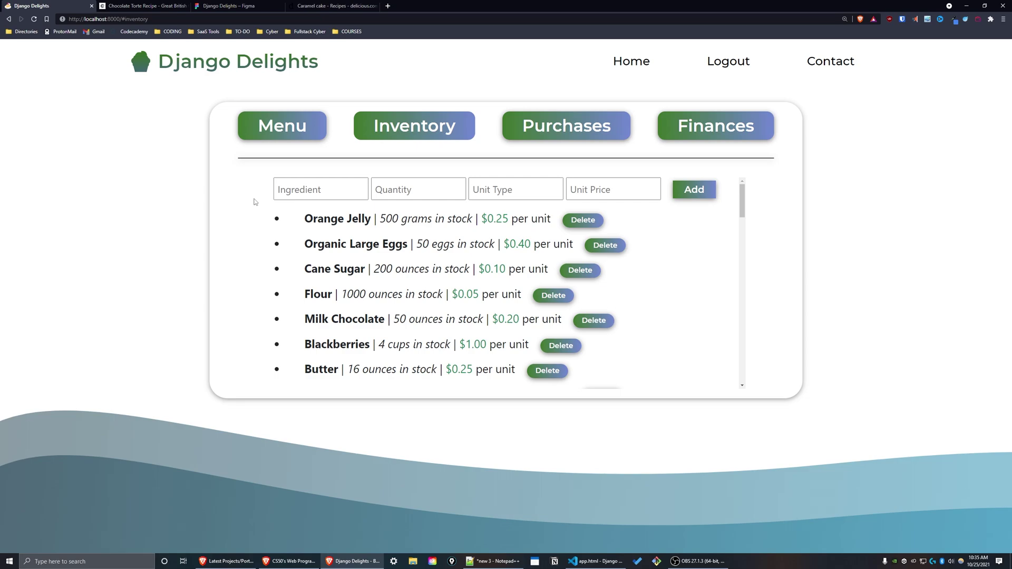
On the Caramel cake recipe page, select 'flaked almonds' in the ingredients list.
key("ctrl+shift+Tab")
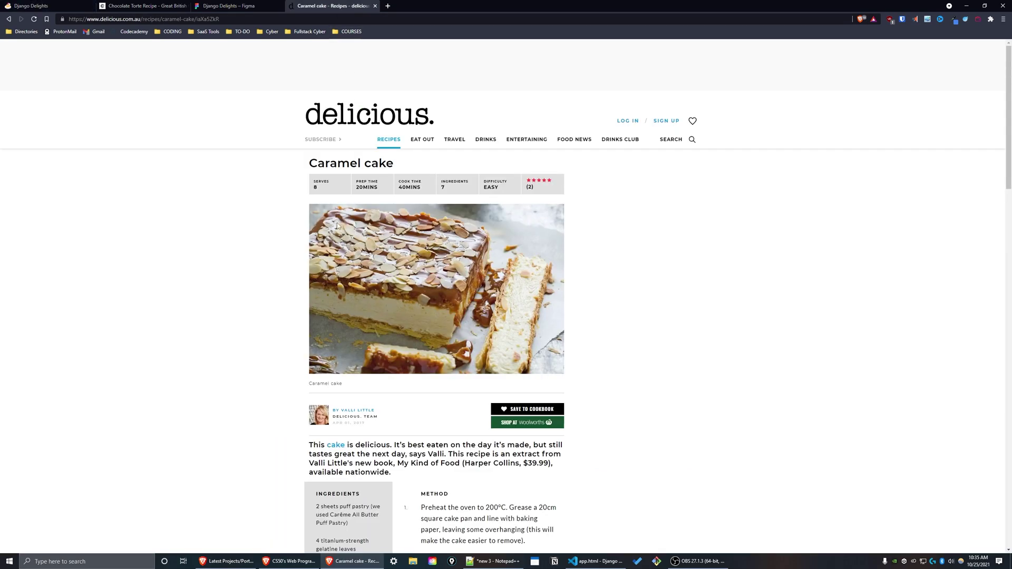
scroll(338, 226, "down", 2)
scroll(338, 226, "down", 3)
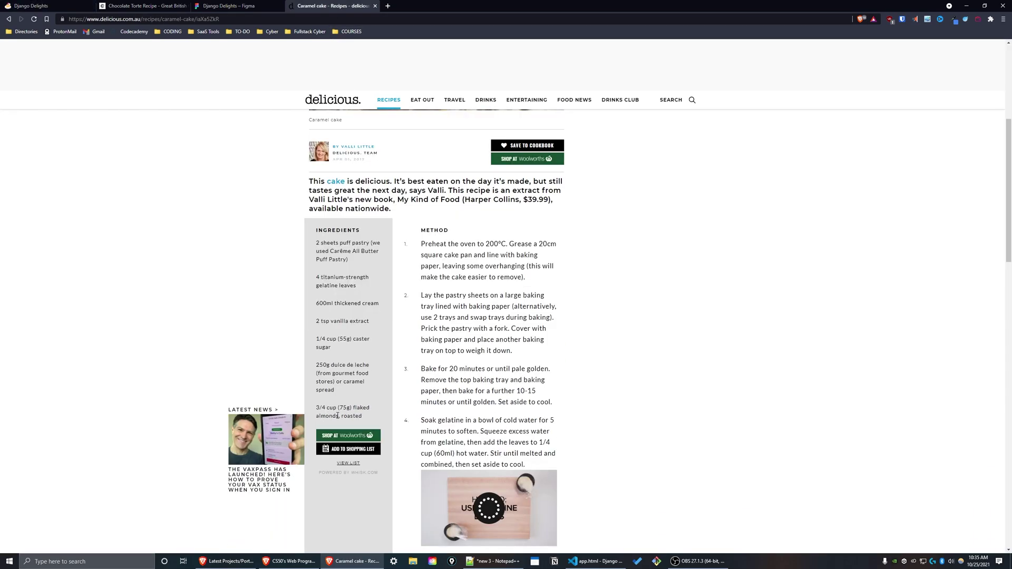
left_click_drag(338, 415, 352, 408)
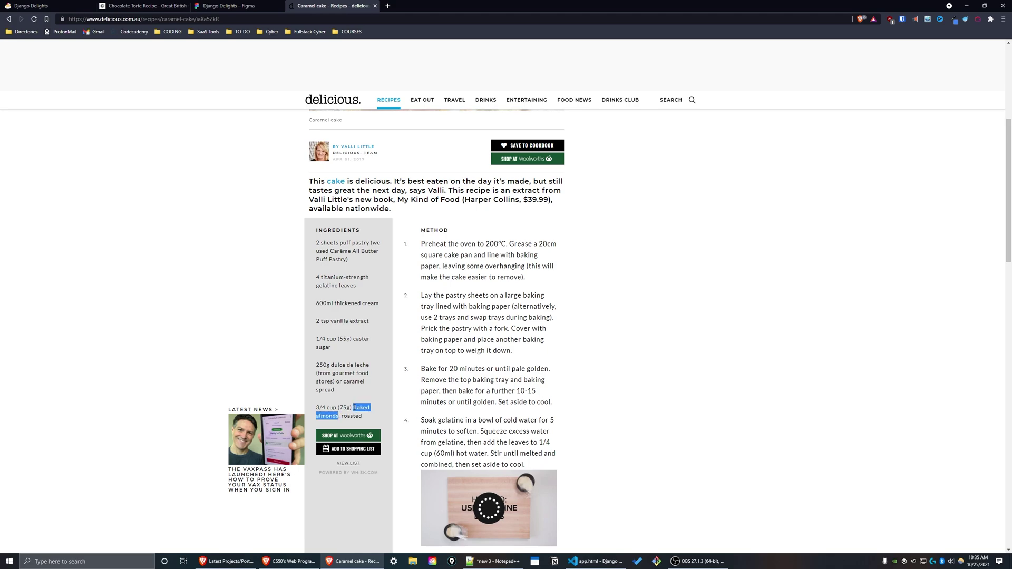
Add the ingredient flaked almonds with quantity 500, unit type grams and unit price 0.03.
key("ctrl+c")
key("ctrl+Tab")
left_click(315, 196)
key("ctrl+v")
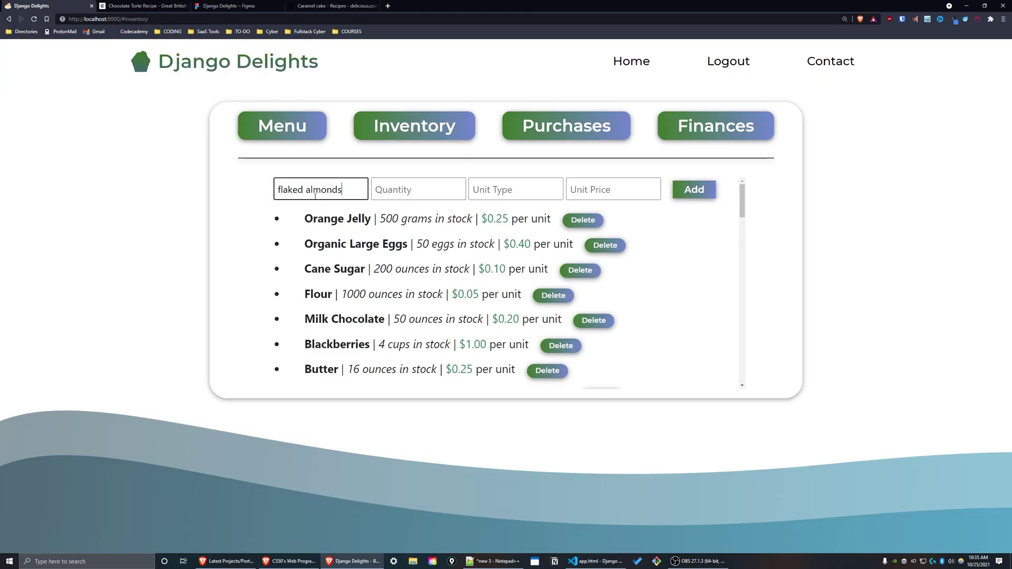
left_click(407, 188)
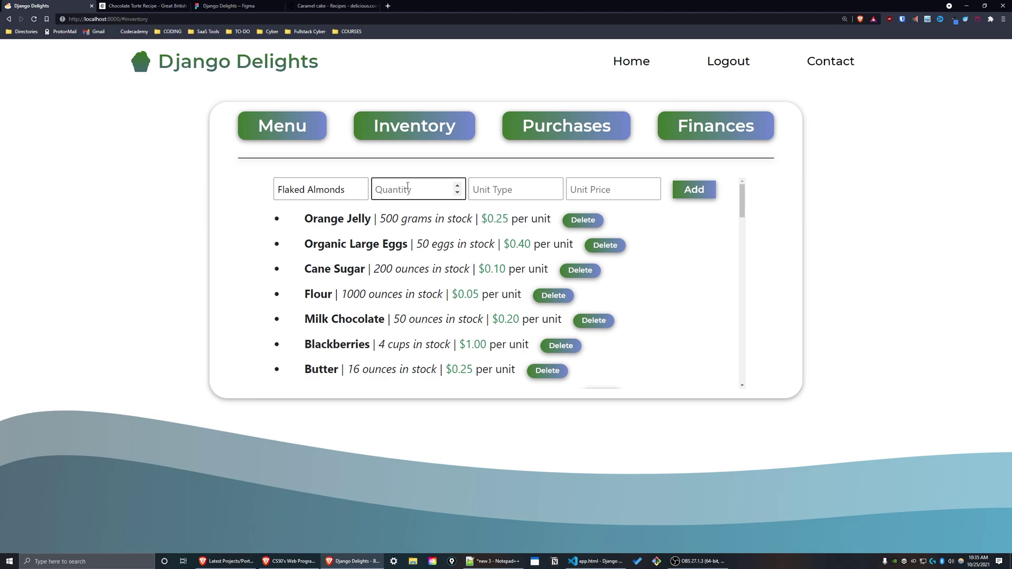
type("500")
key("Tab")
type("grams")
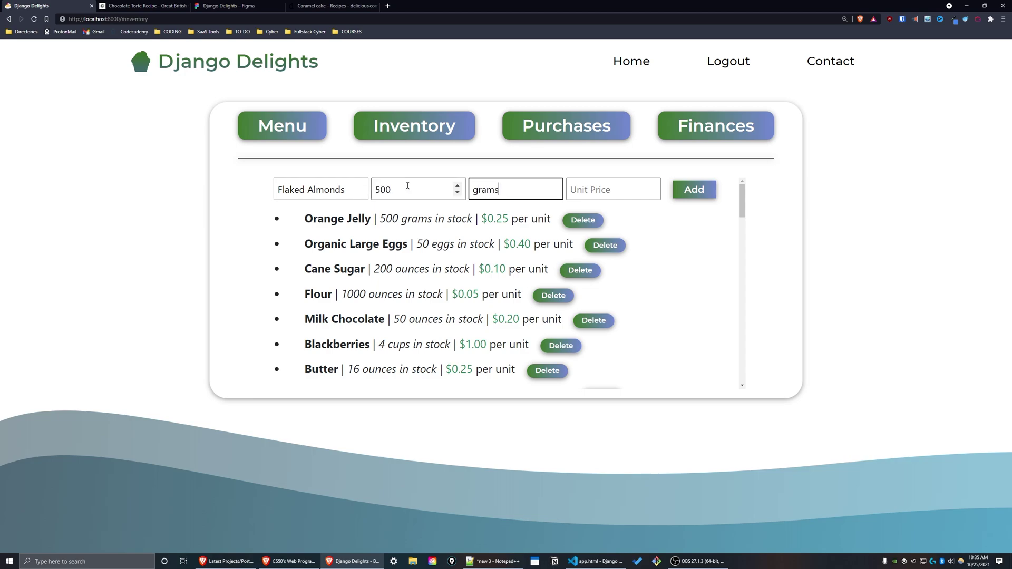
key("Tab")
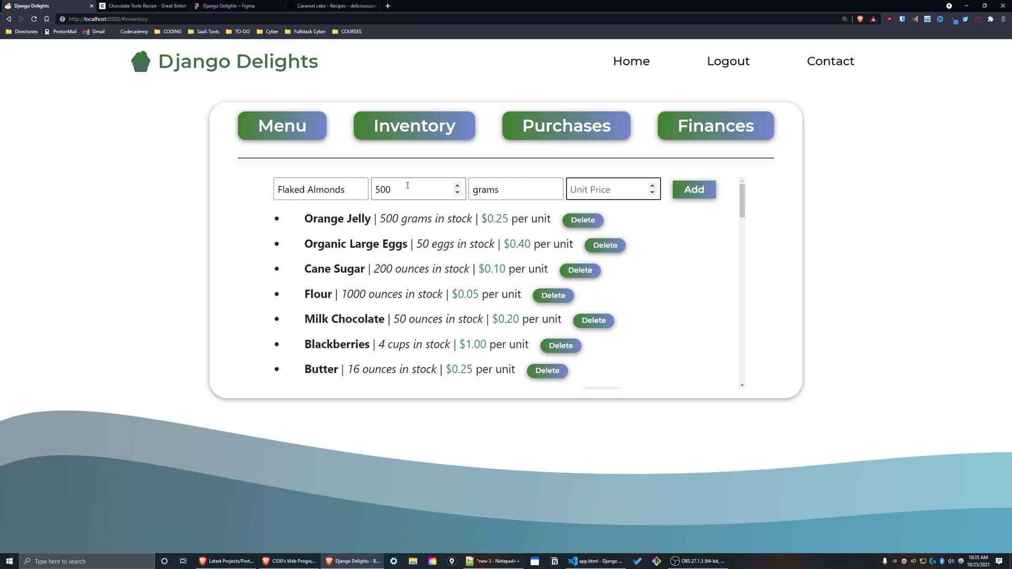
type("0")
type(".03")
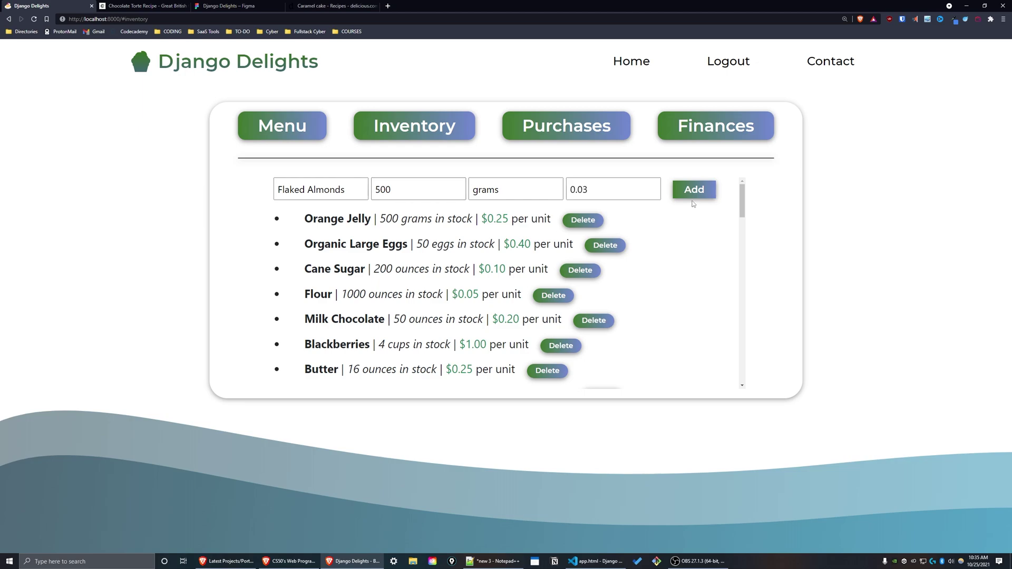
left_click(693, 191)
left_click_drag(742, 200, 761, 380)
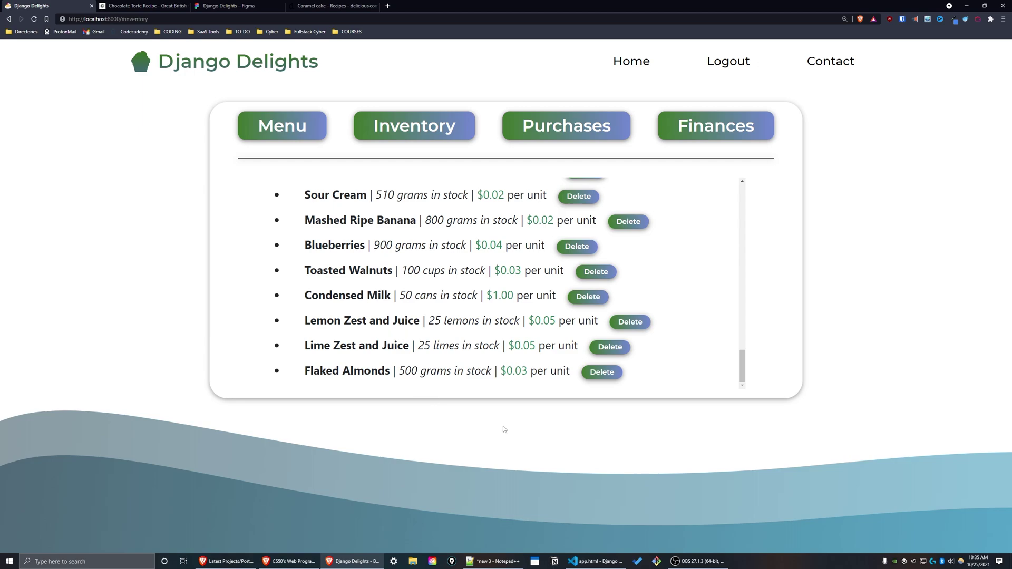
left_click_drag(743, 375, 662, 408)
Delete the Flaked Almonds ingredient and reset the inventory list to its top.
left_click(598, 374)
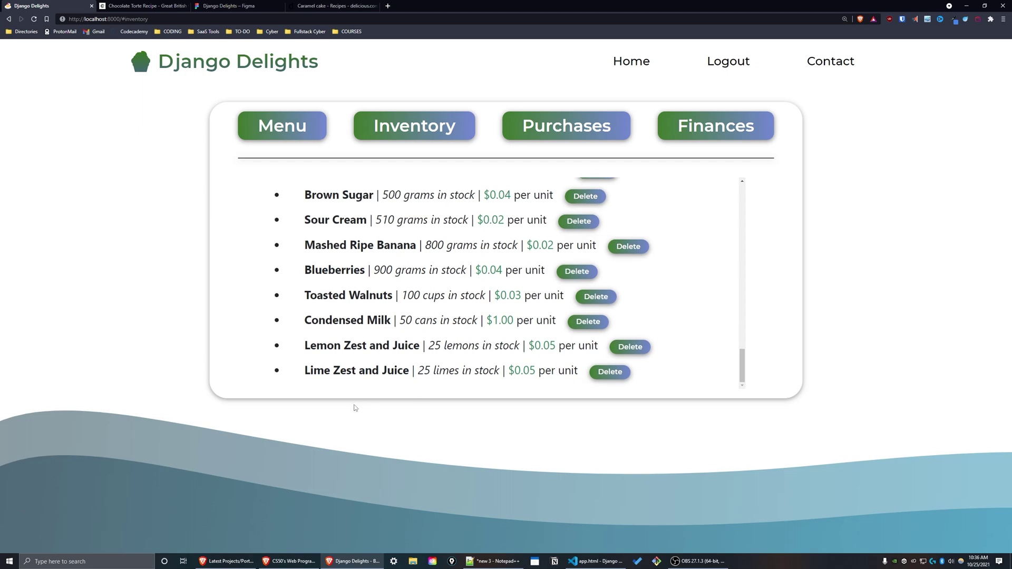
scroll(344, 337, "up", 15)
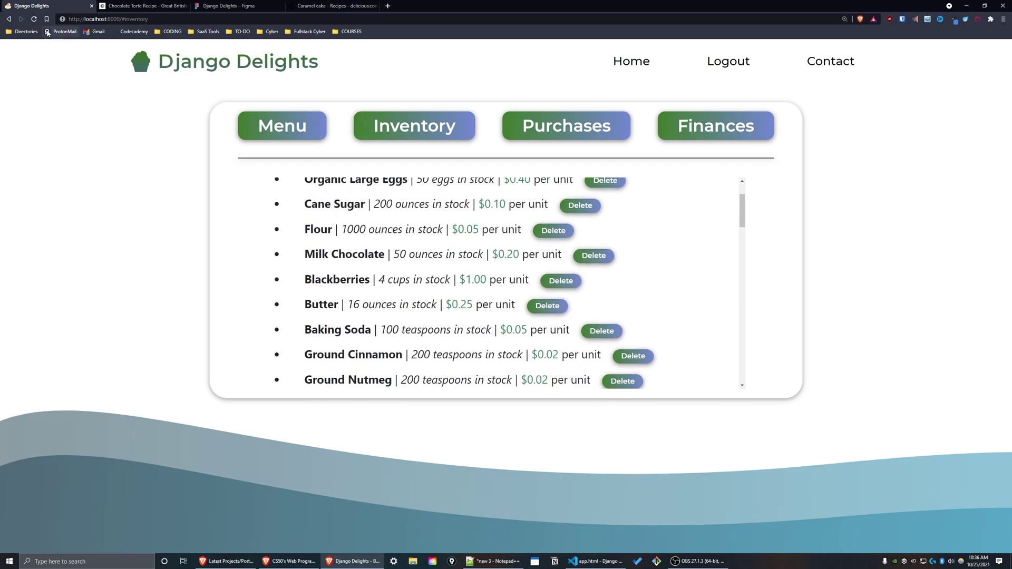
left_click(397, 135)
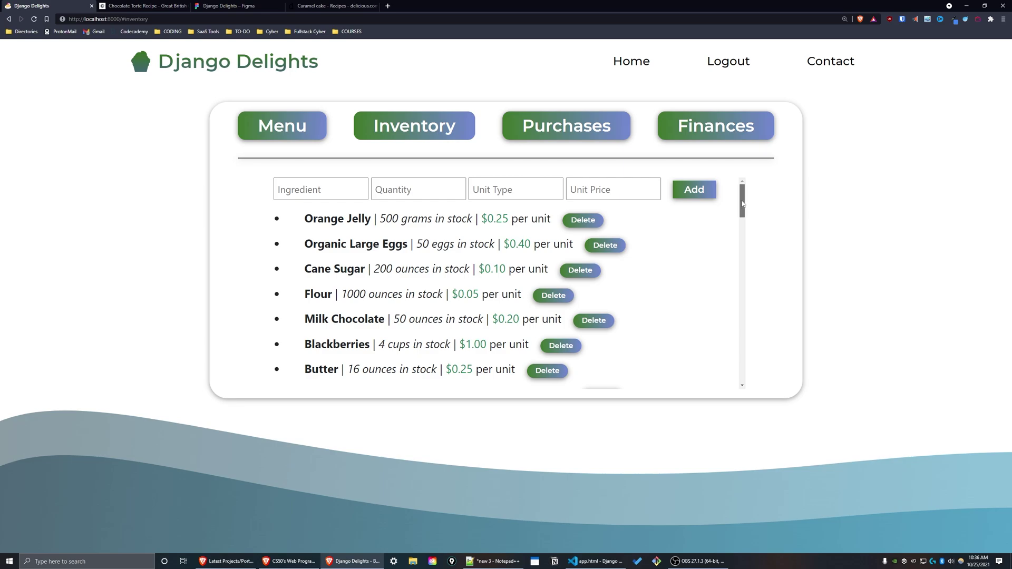
left_click_drag(742, 204, 742, 367)
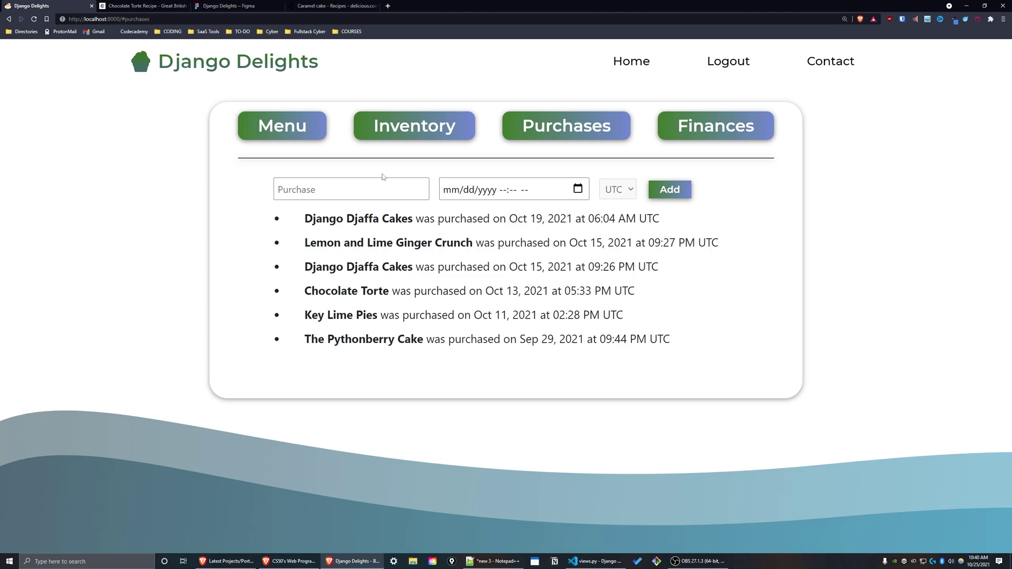
Log a Chocolate Fudge Pops purchase dated Oct 21, 2021 02:44 PM and view Finances.
left_click(303, 193)
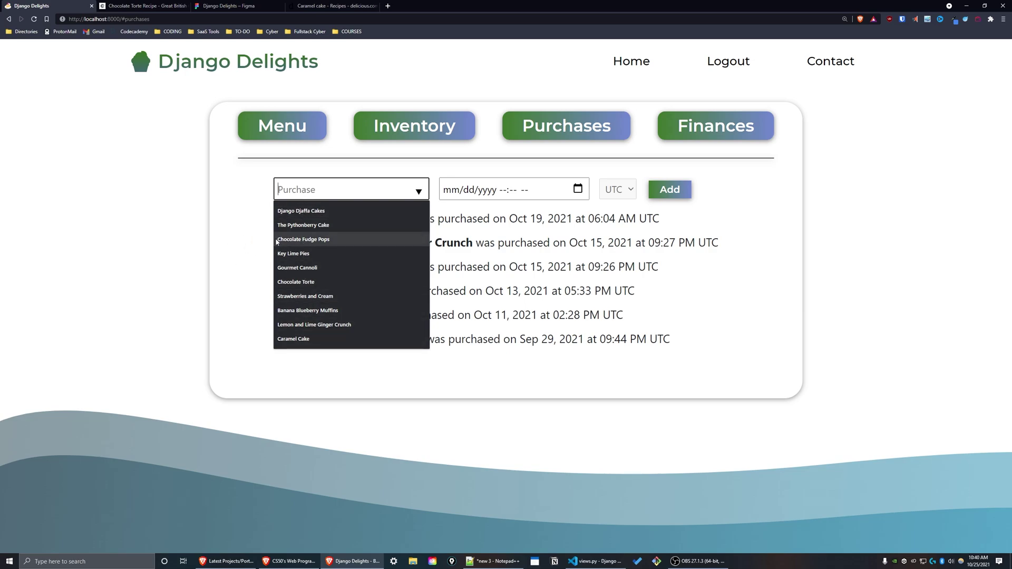
left_click(306, 239)
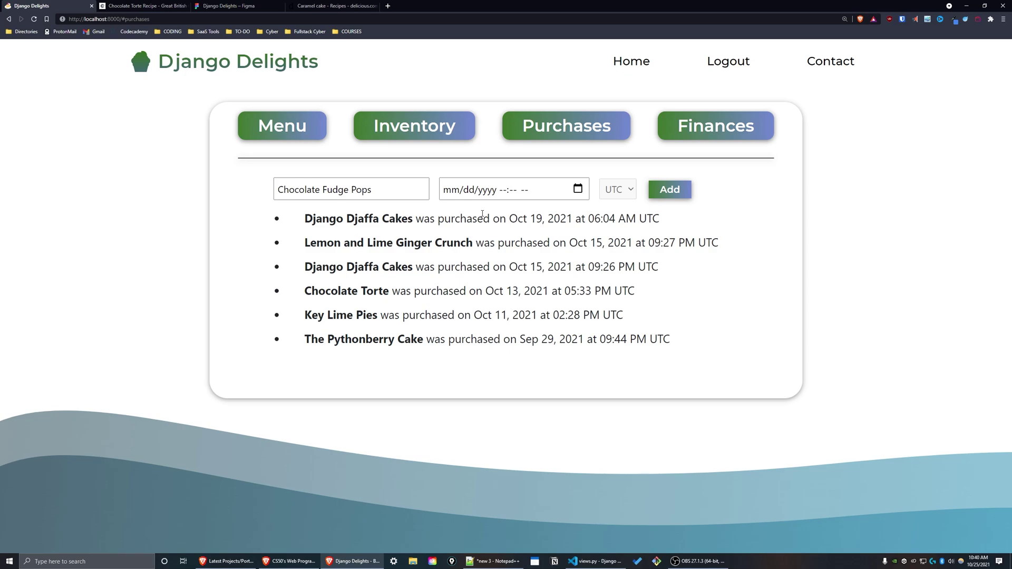
left_click(577, 189)
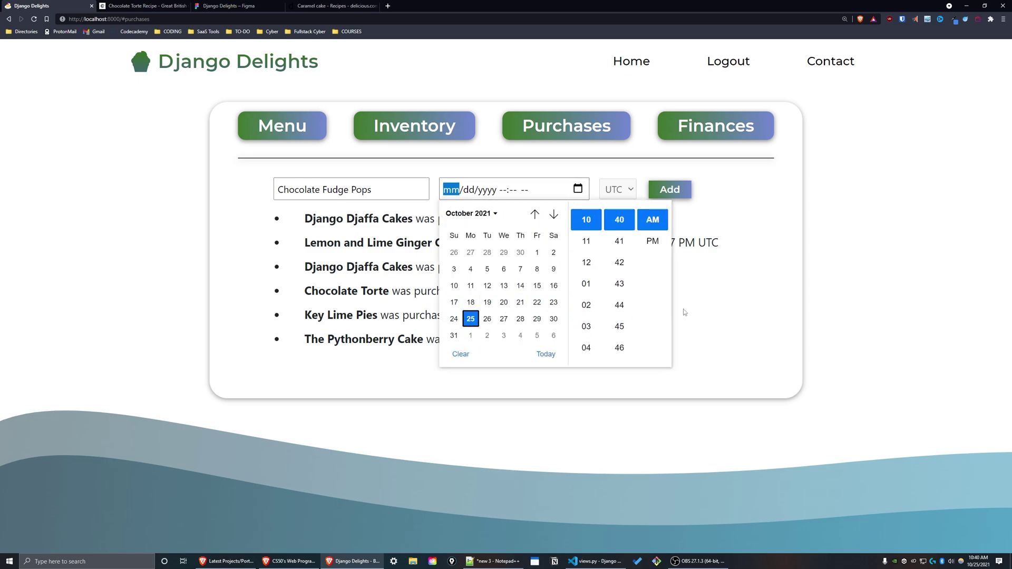
key("Return")
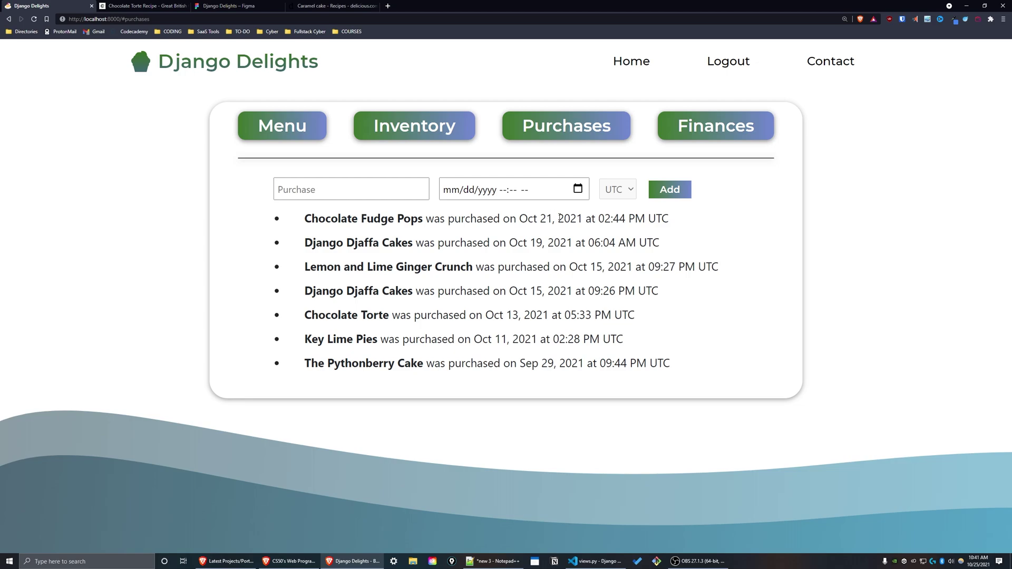
left_click(716, 126)
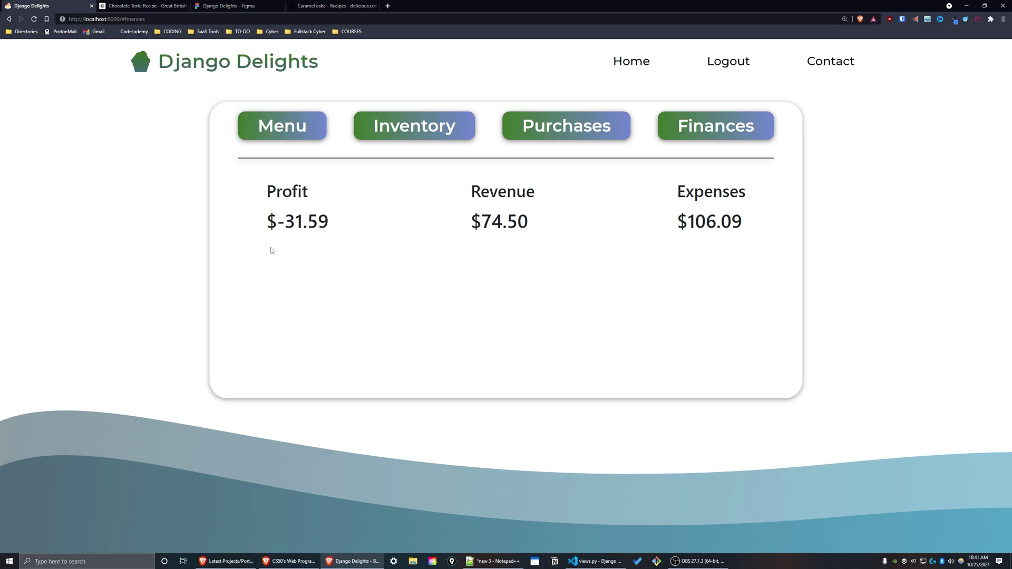
Highlight the Profit figure of $-31.59, then clear the selection.
left_click_drag(269, 182, 350, 244)
left_click(351, 244)
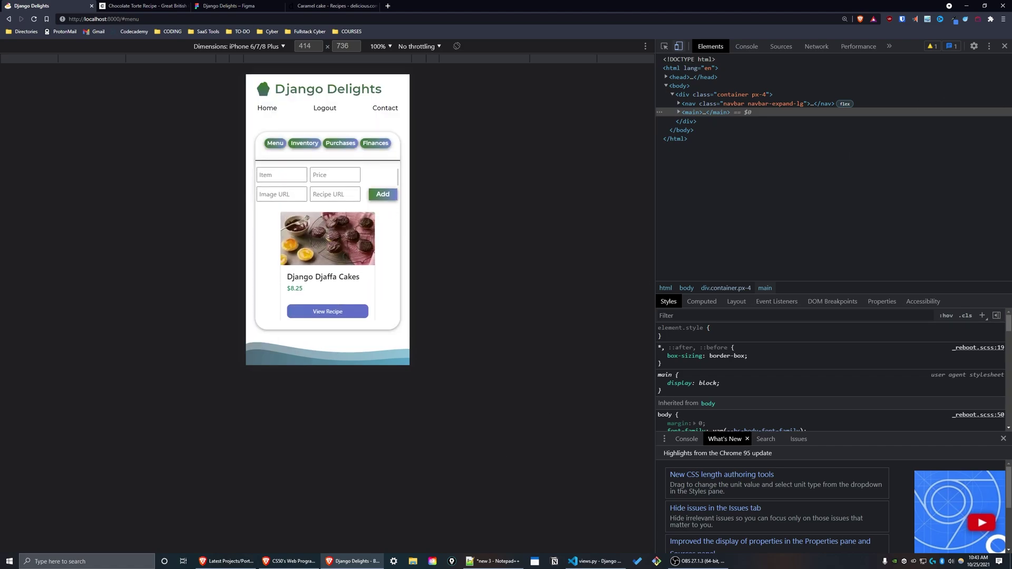
scroll(317, 254, "down", 4)
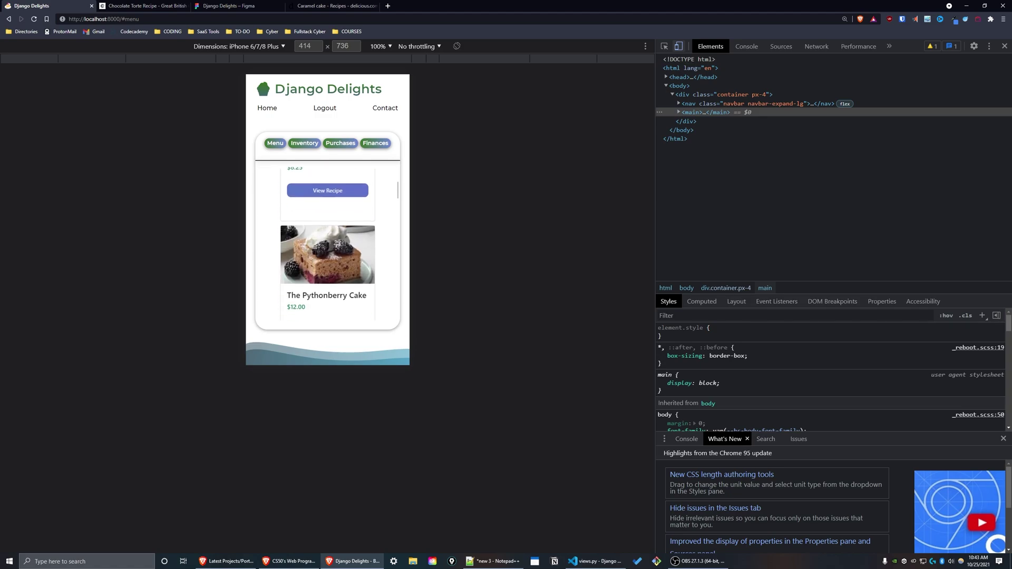
left_click(272, 145)
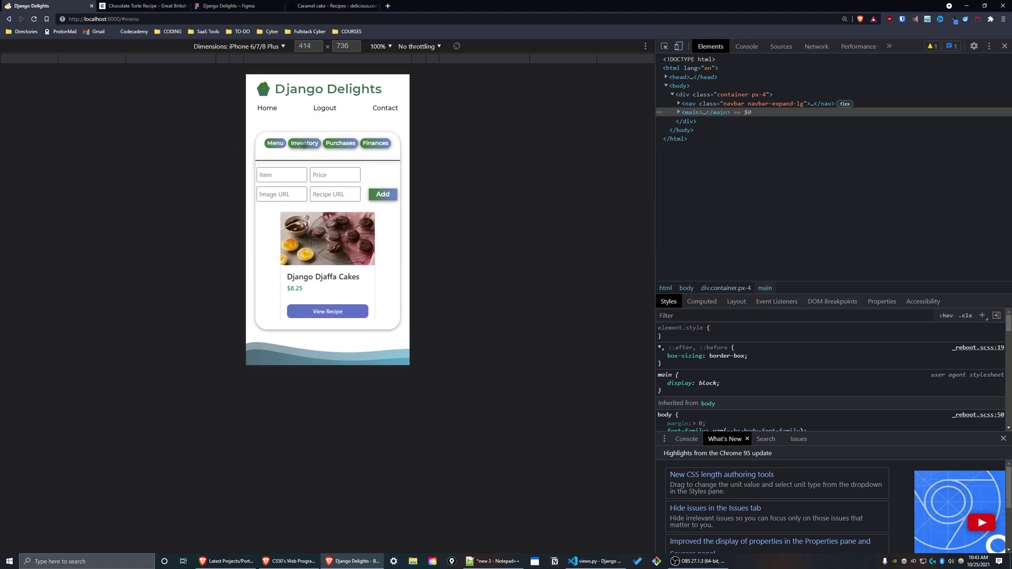
left_click(304, 143)
scroll(345, 243, "down", 5)
scroll(345, 244, "down", 6)
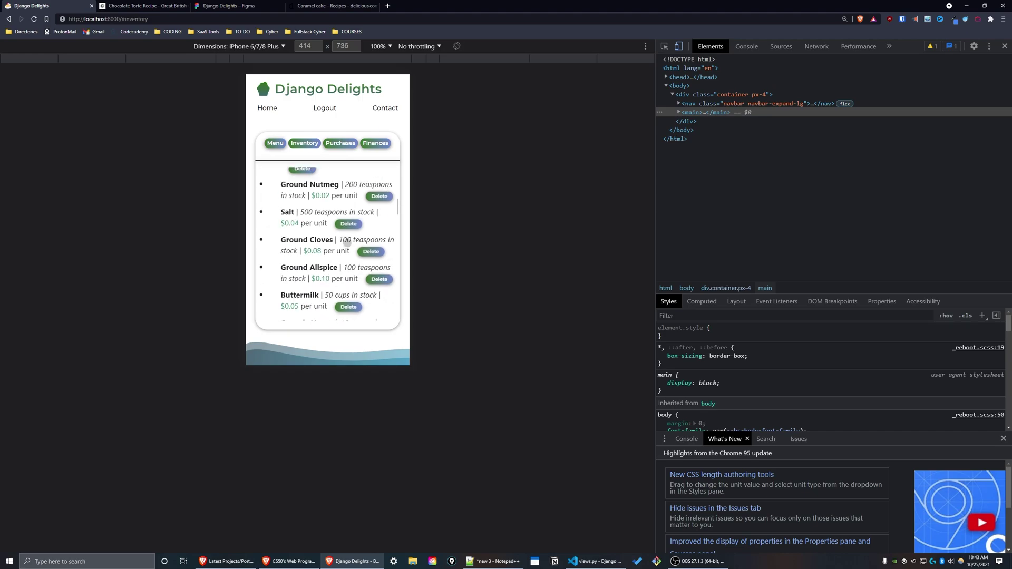
scroll(329, 211, "up", 10)
left_click(341, 143)
scroll(323, 200, "down", 3)
scroll(323, 200, "up", 3)
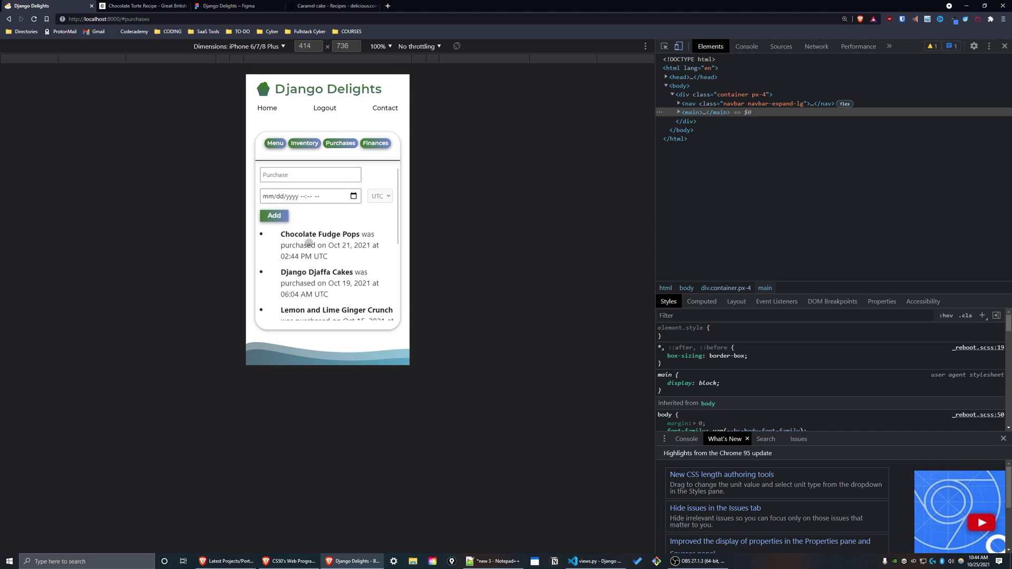
left_click(375, 144)
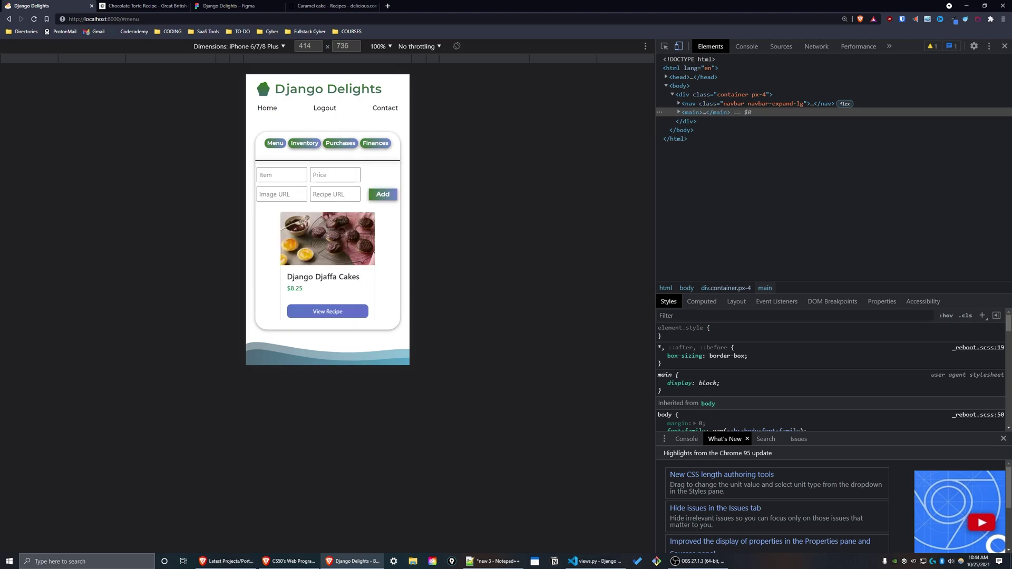
left_click(341, 313)
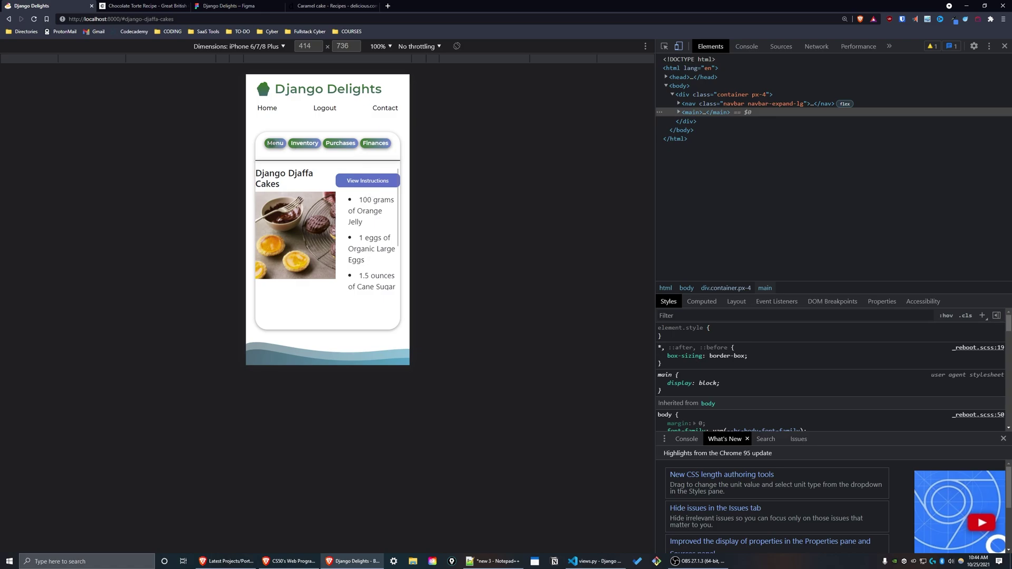
left_click(273, 142)
left_click(340, 187)
left_click(266, 149)
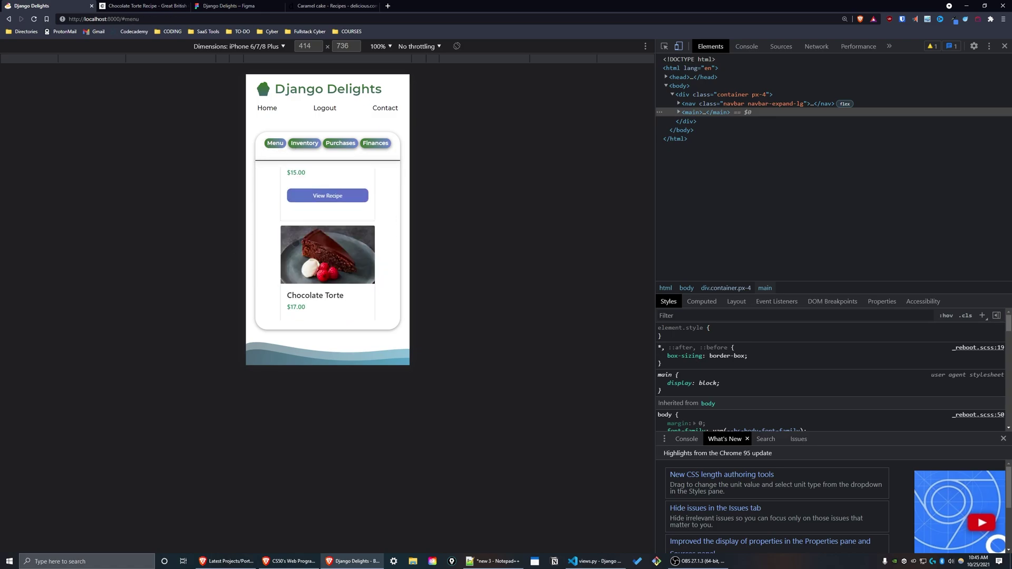
scroll(351, 305, "up", 6)
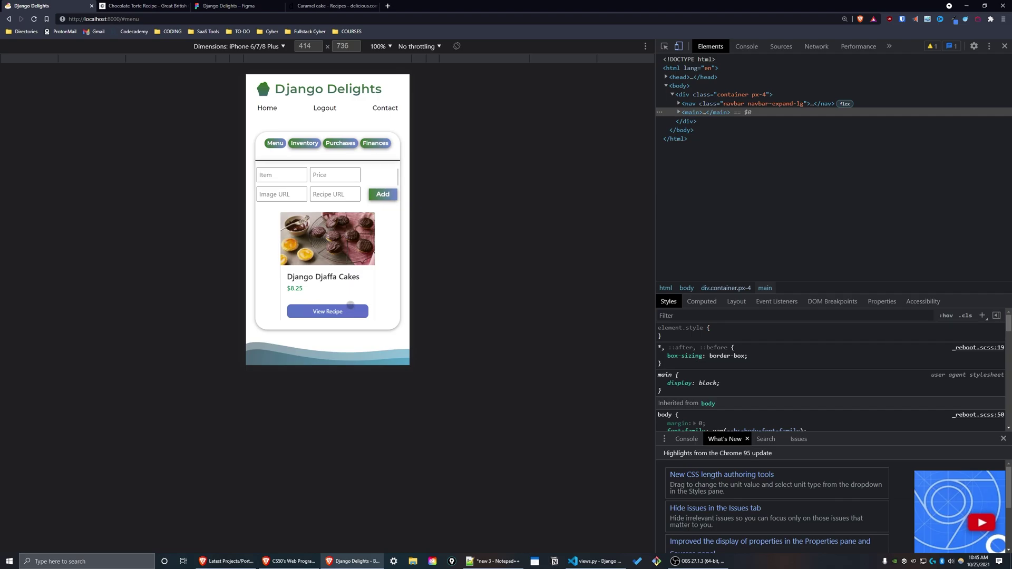